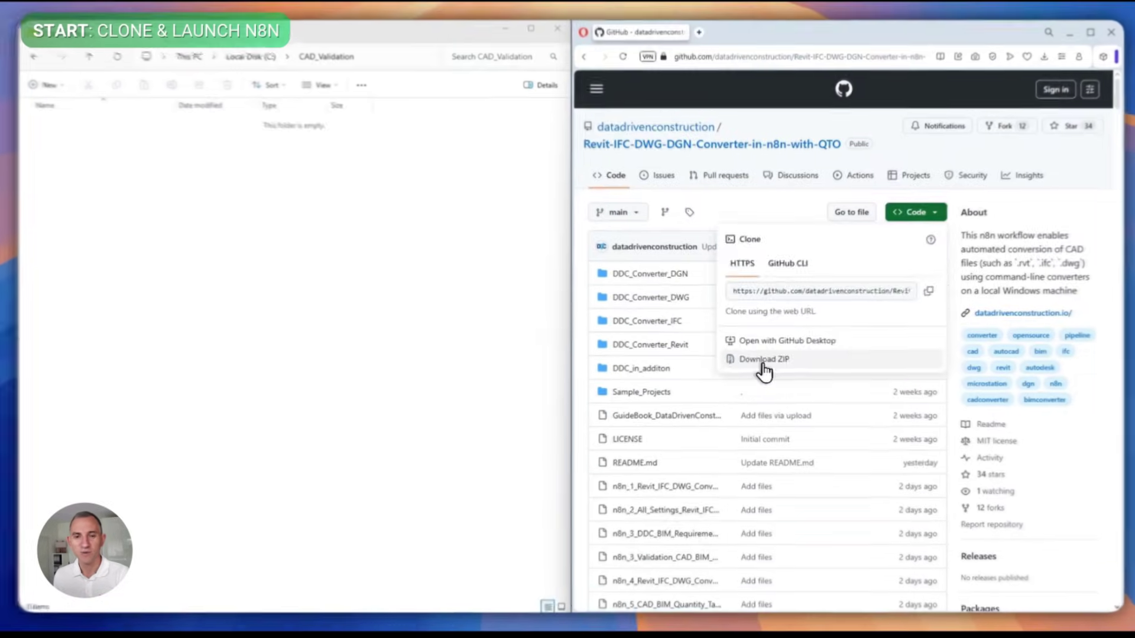
# Step: Download the Revit-IFC-DWG-DGN-Converter-in-n8n-with-QTO repository as a ZIP and extract it in the CAD_Validation folder
pyautogui.click(839, 352)
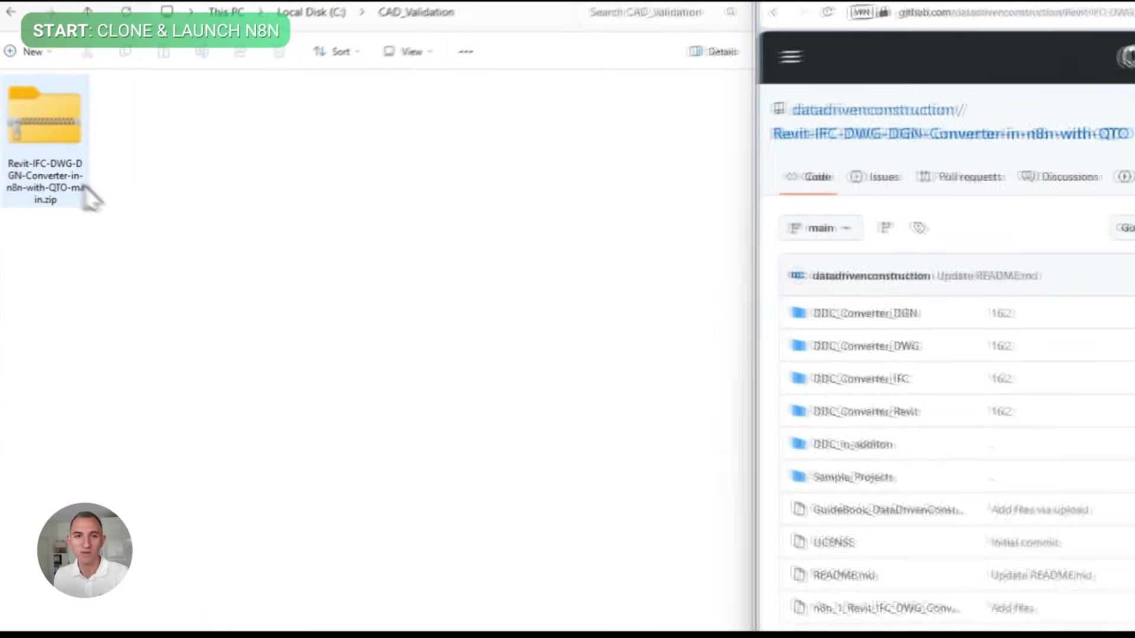
pyautogui.click(84, 182)
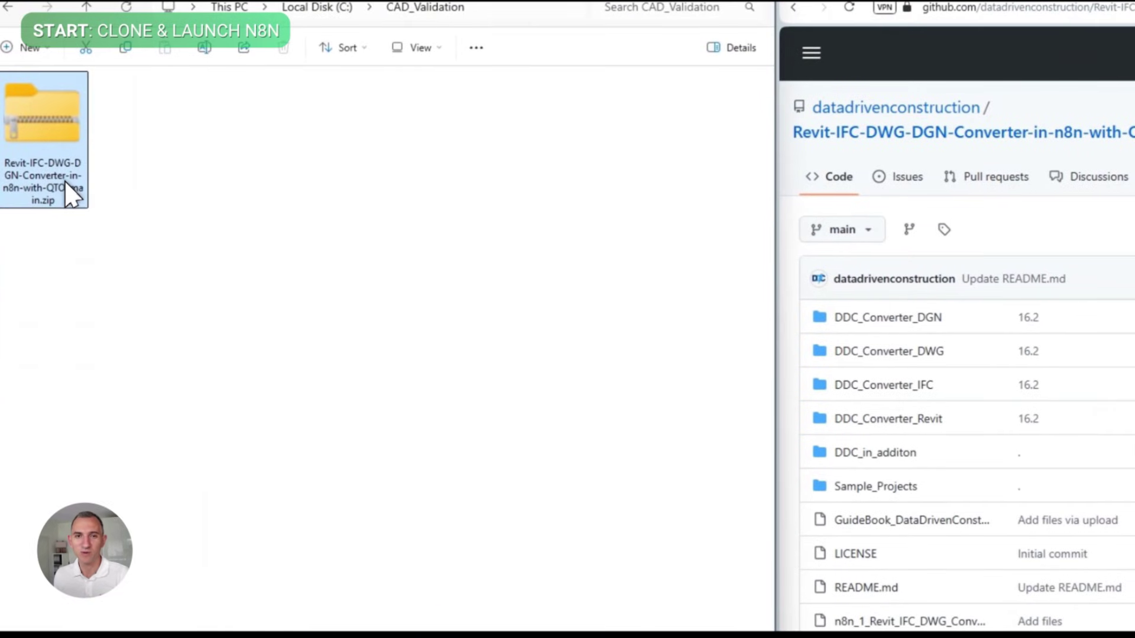
pyautogui.rightClick(67, 185)
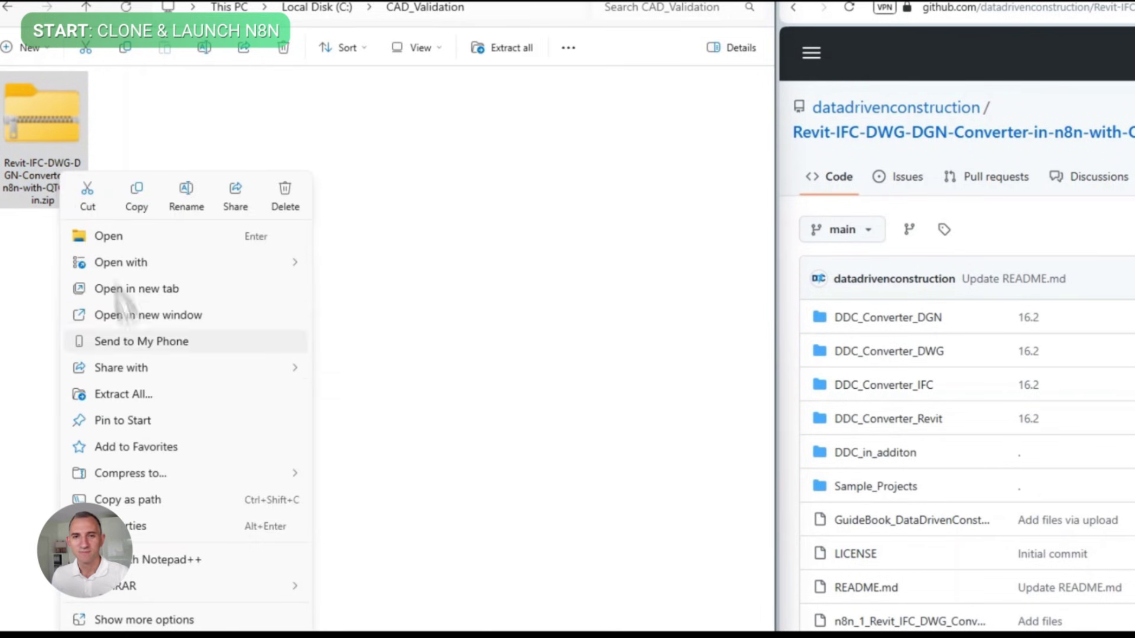
pyautogui.click(137, 392)
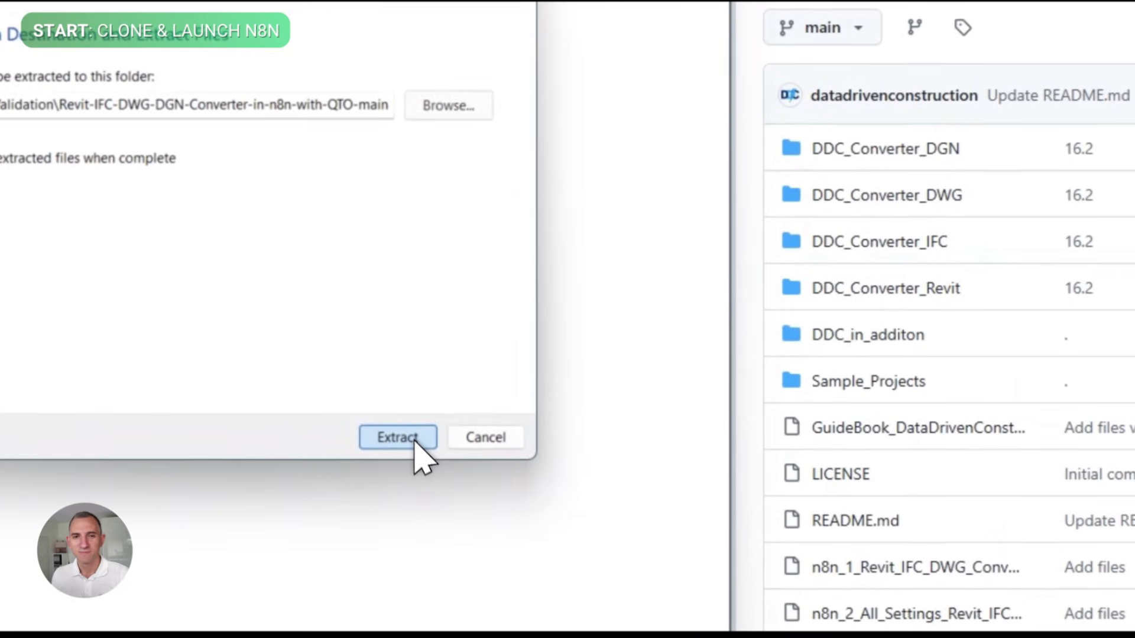
pyautogui.click(413, 419)
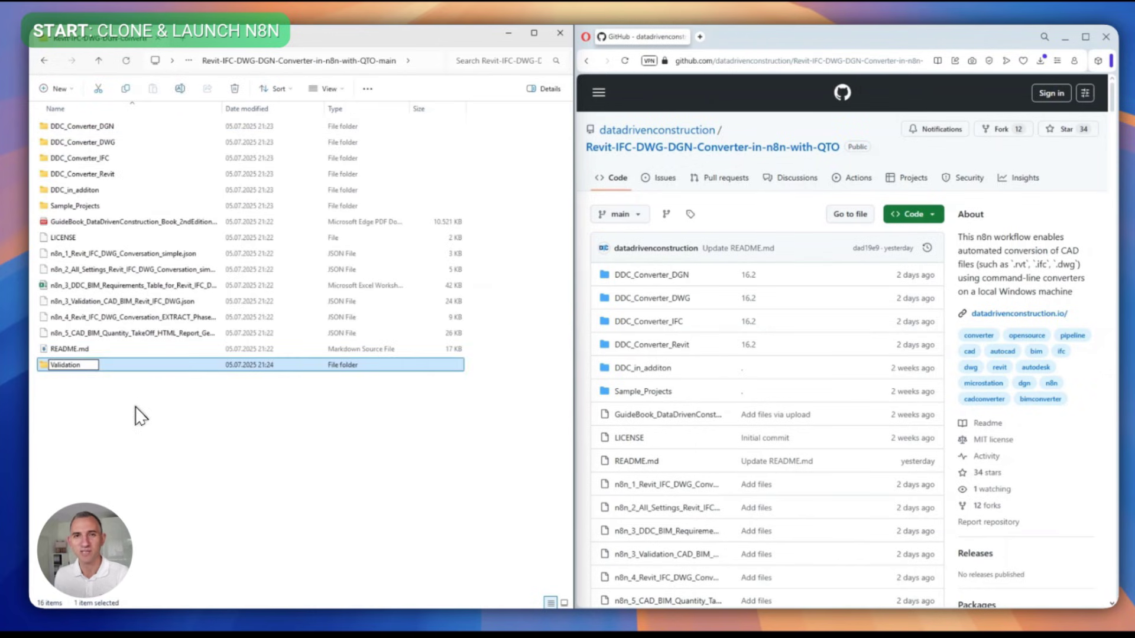
# Step: Name the new folder Validation and copy the n8n_3_DDC_BIM_Requirements_Table workbook and n8n_3_Validation_CAD_BIM_Revit_IFC_DWG.json into it
pyautogui.click(105, 288)
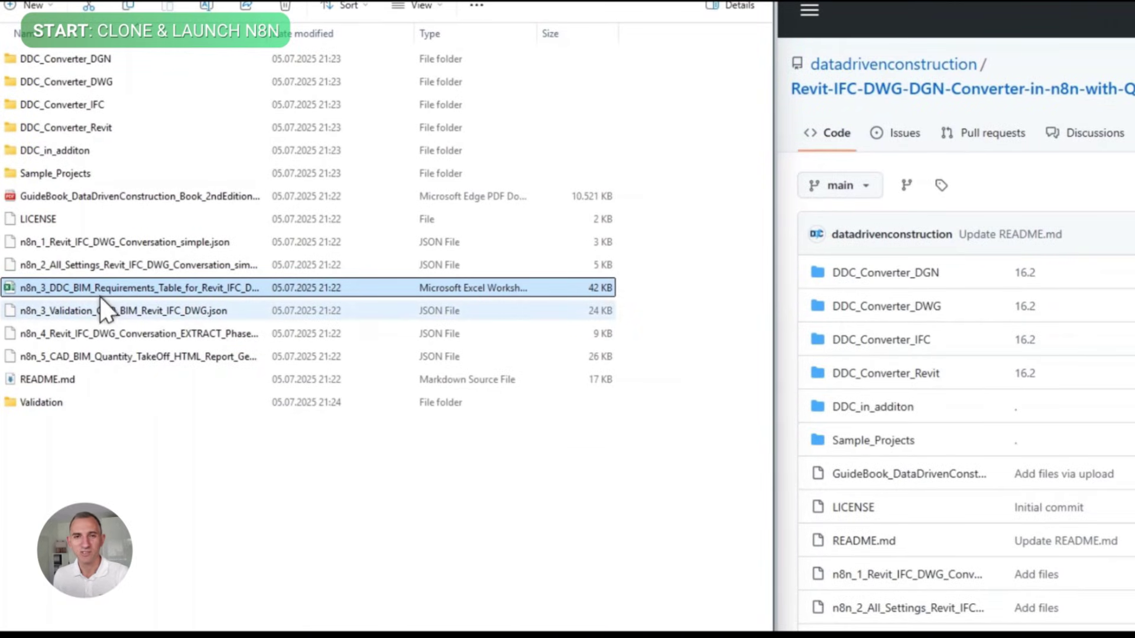
pyautogui.keyDown('ctrl'); pyautogui.click(98, 306); pyautogui.keyUp('ctrl')
pyautogui.moveTo(67, 301); pyautogui.dragTo(133, 245)
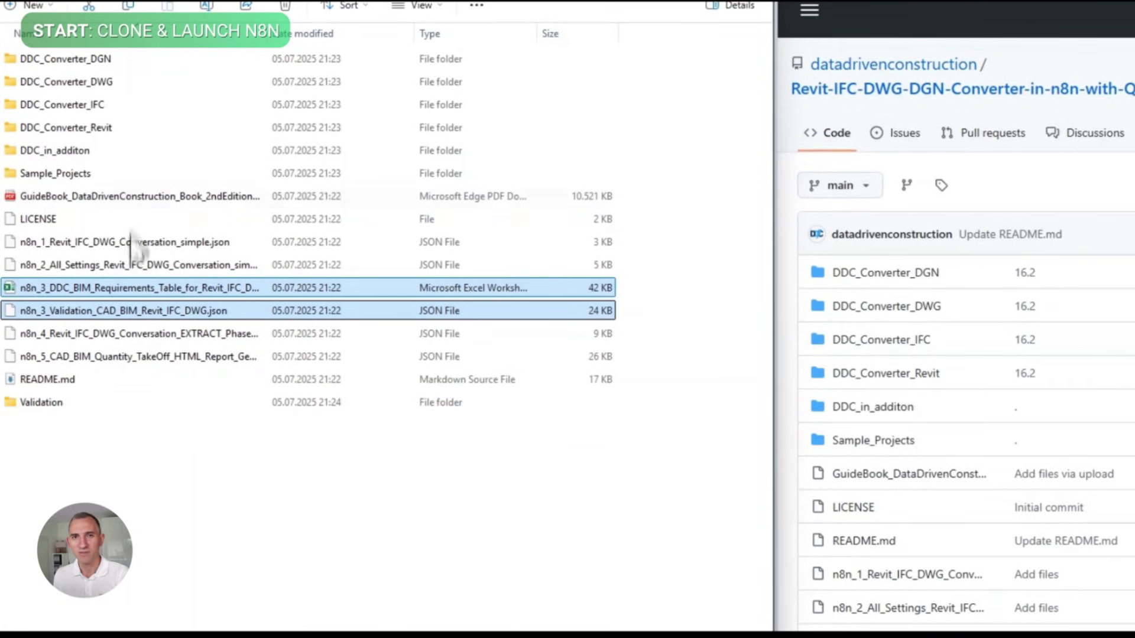
# Step: Copy 2022 rstadvancedsampleproject.rvt and 2023 racbasicsampleproject.rvt from Sample_Projects into the Validation folder
pyautogui.doubleClick(84, 177)
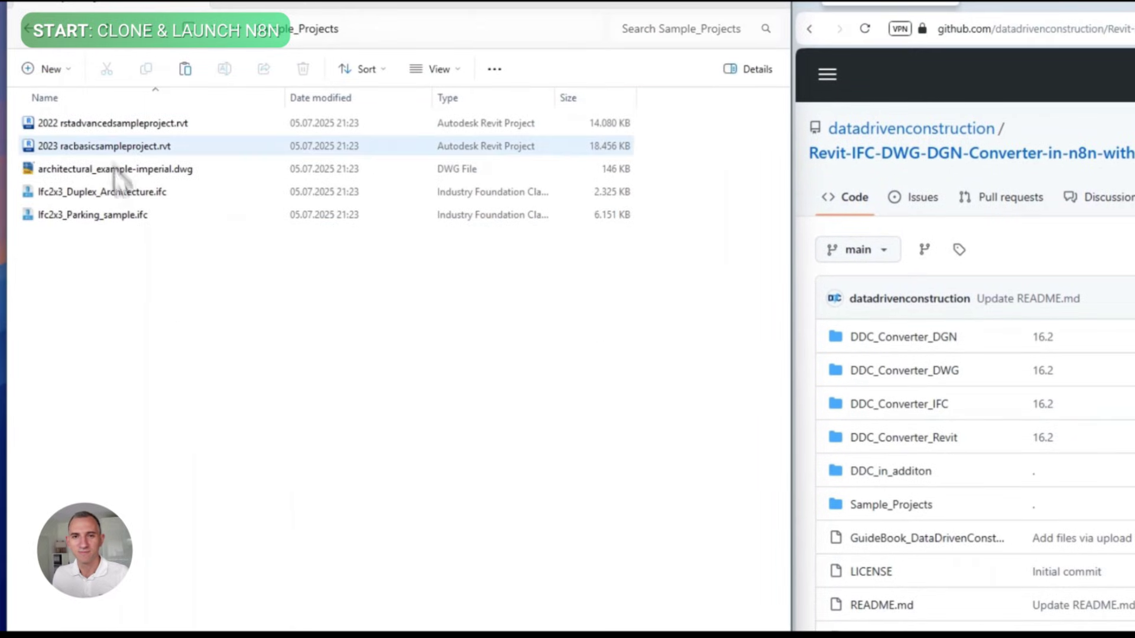
pyautogui.keyDown('shift'); pyautogui.click(106, 145); pyautogui.keyUp('shift')
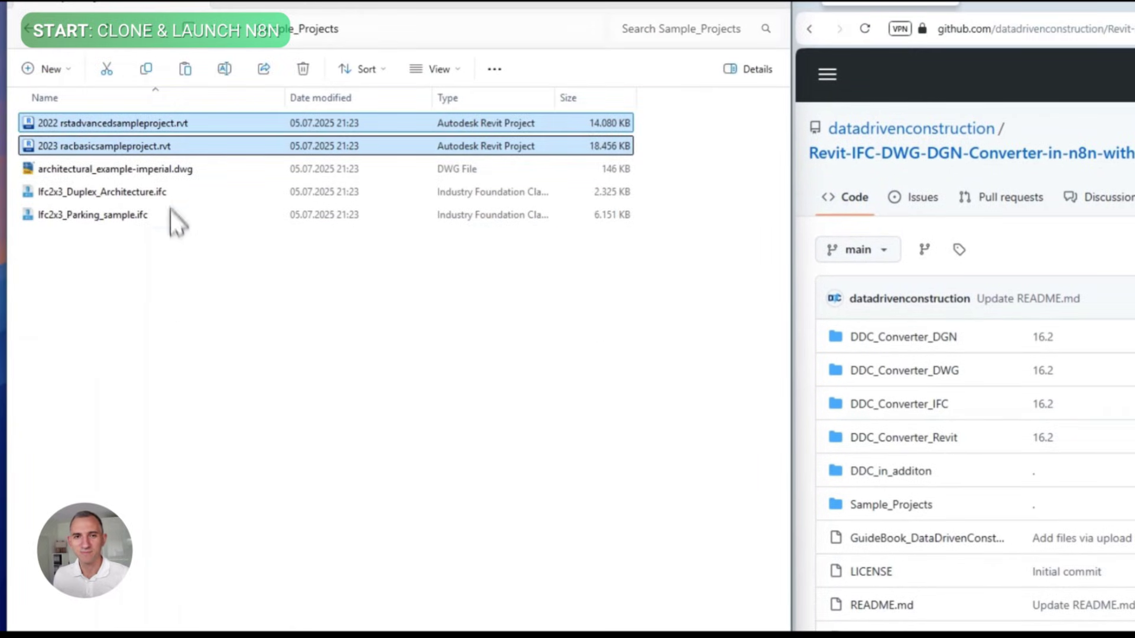
pyautogui.hotkey('alt', 'Left')
pyautogui.hotkey('alt', 'Left')
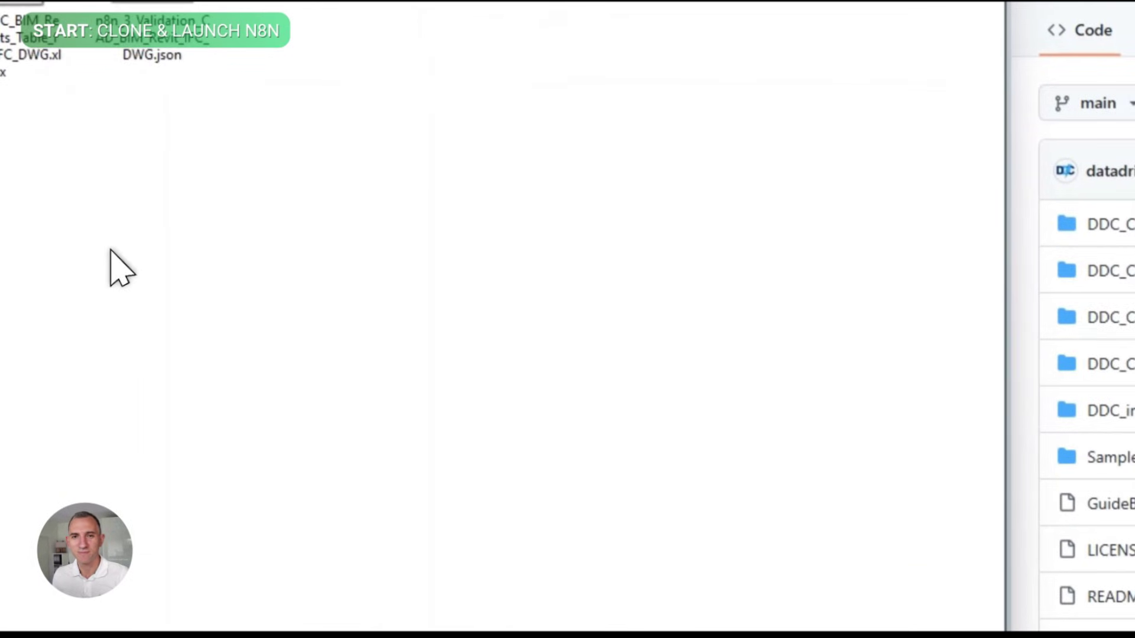
pyautogui.hotkey('ctrl', 'v')
# Step: Launch n8n locally and open its workflow overview at localhost:5678
pyautogui.rightClick(692, 538)
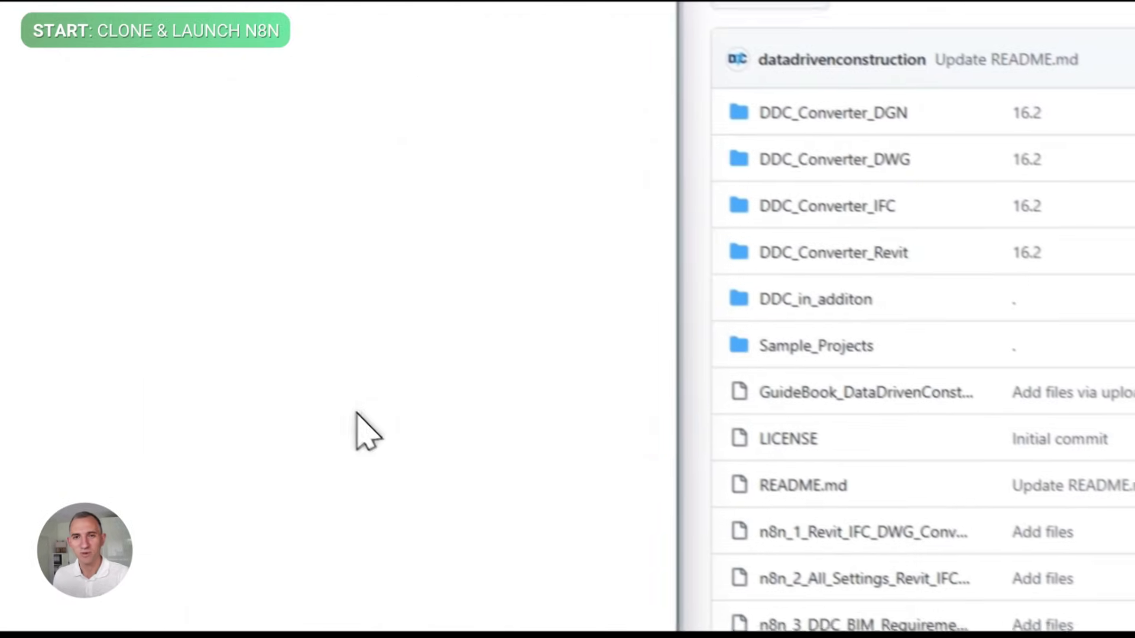
pyautogui.click(419, 331)
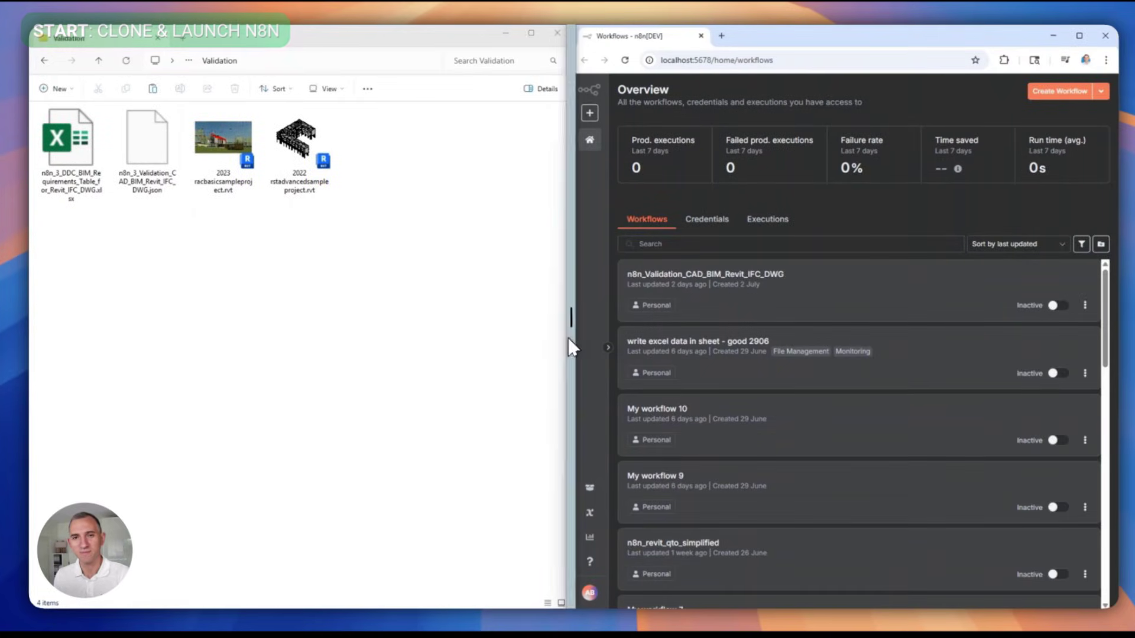
# Step: Widen the n8n window and create a workflow by importing n8n_3_Validation_CAD_BIM_Revit_IFC_DWG.json from the Validation folder
pyautogui.moveTo(571, 347); pyautogui.dragTo(343, 347)
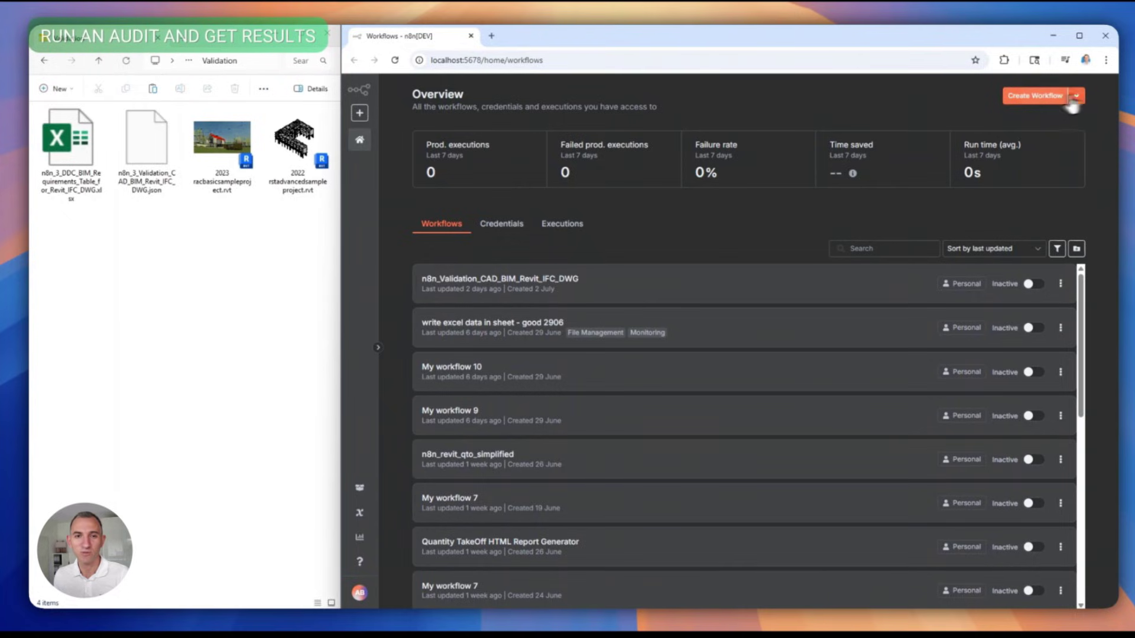
pyautogui.click(1043, 100)
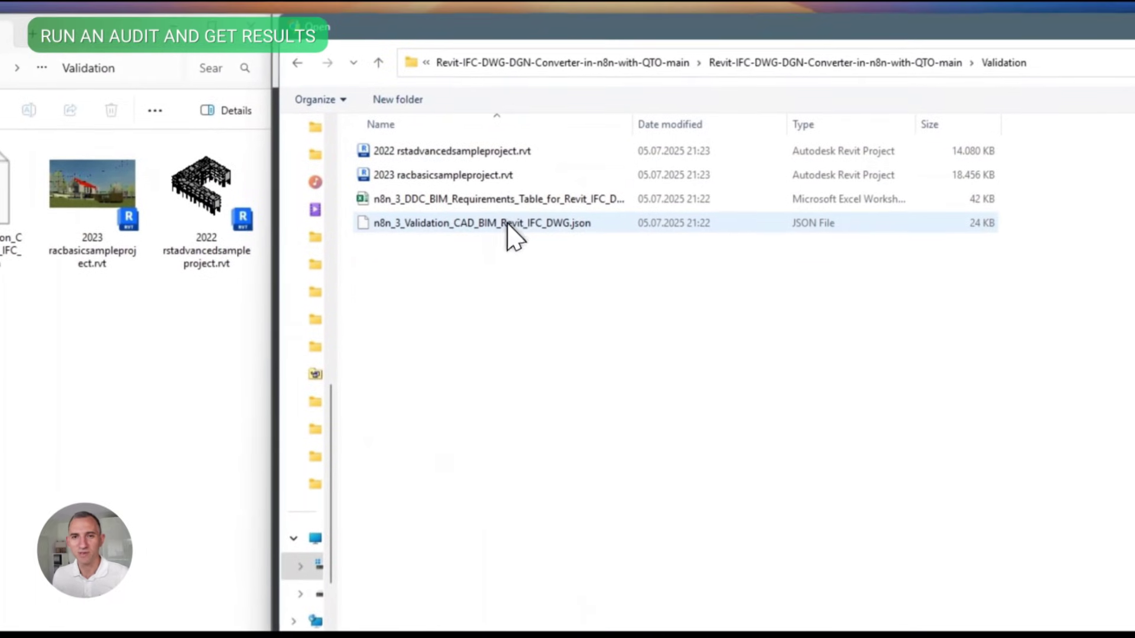
pyautogui.click(543, 115)
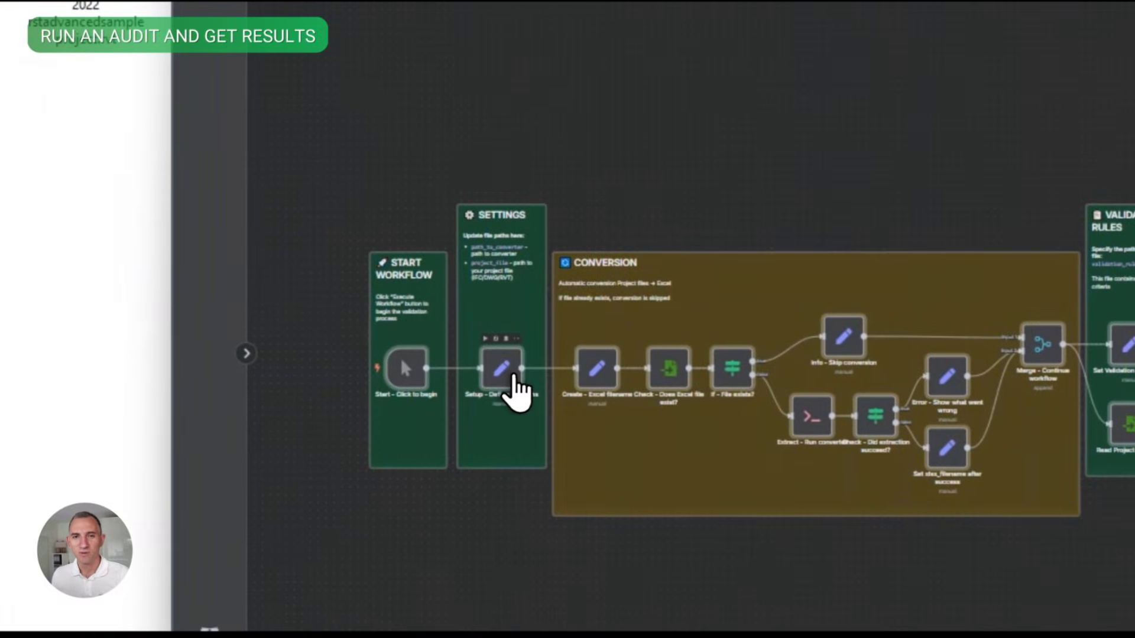
# Step: Set project_file in the Setup - Define file paths node to the path of 2023 racbasicsampleproject.rvt in the Validation folder
pyautogui.doubleClick(509, 358)
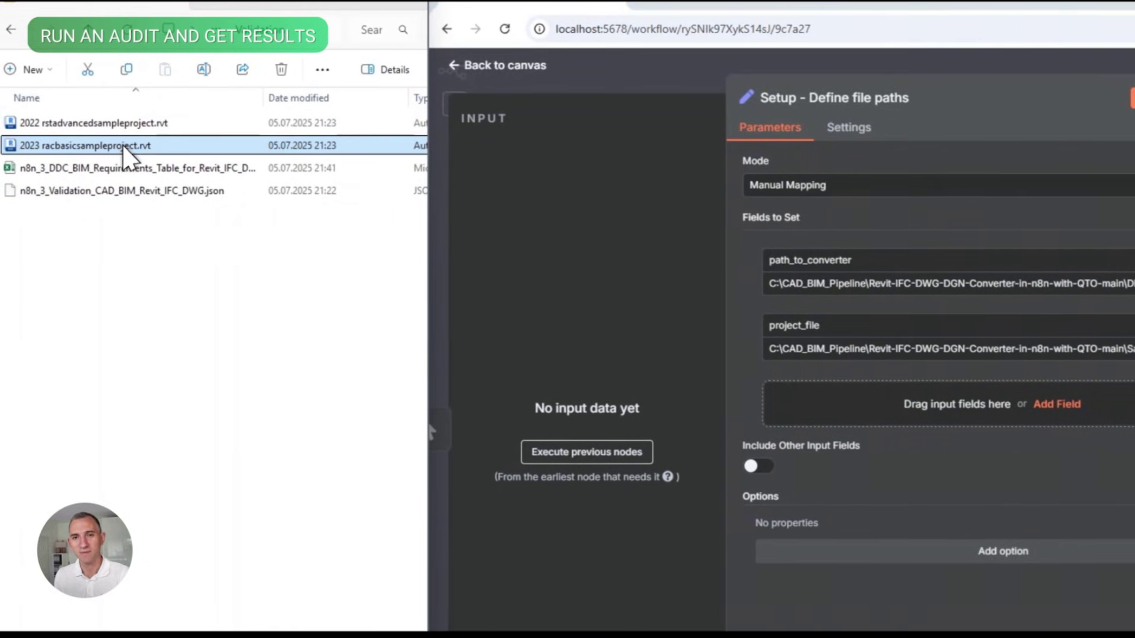
pyautogui.rightClick(121, 146)
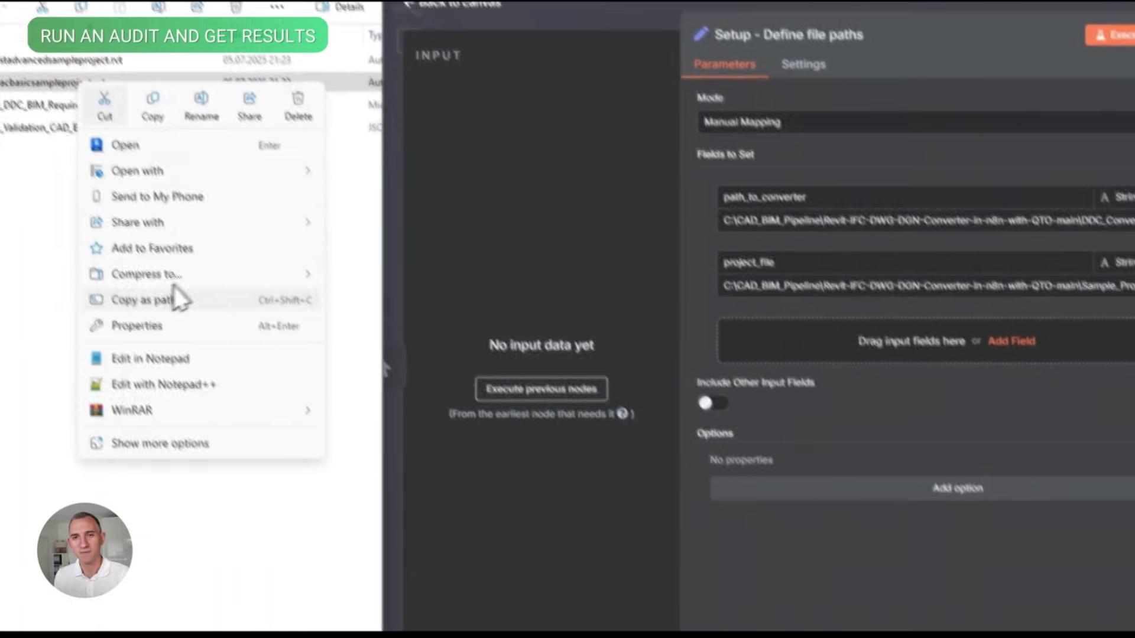
pyautogui.click(189, 363)
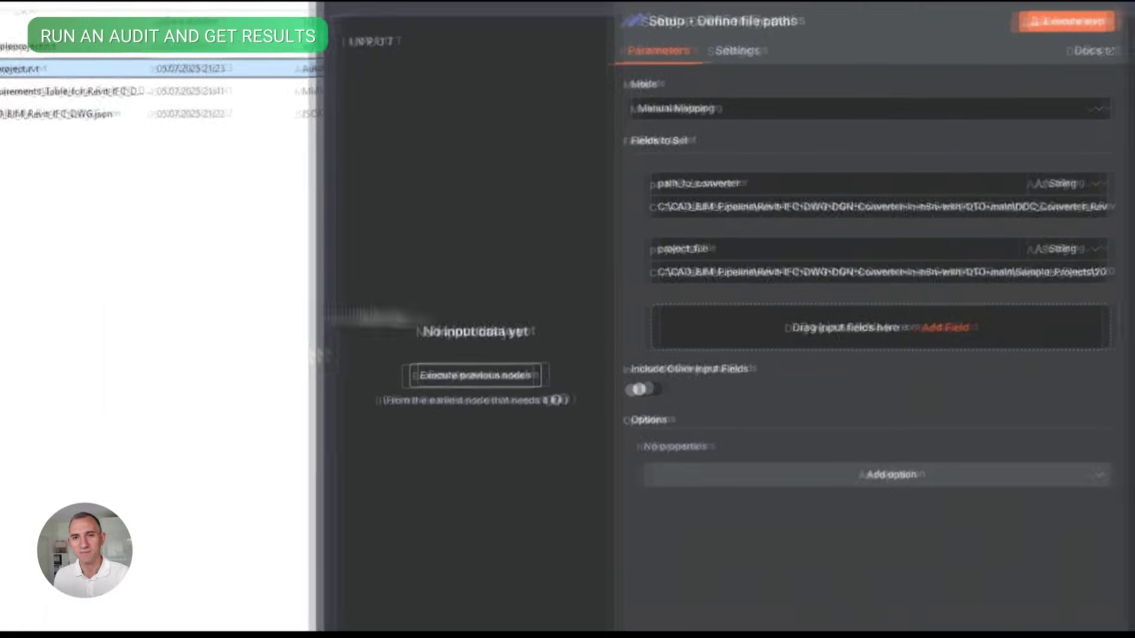
pyautogui.tripleClick(646, 288)
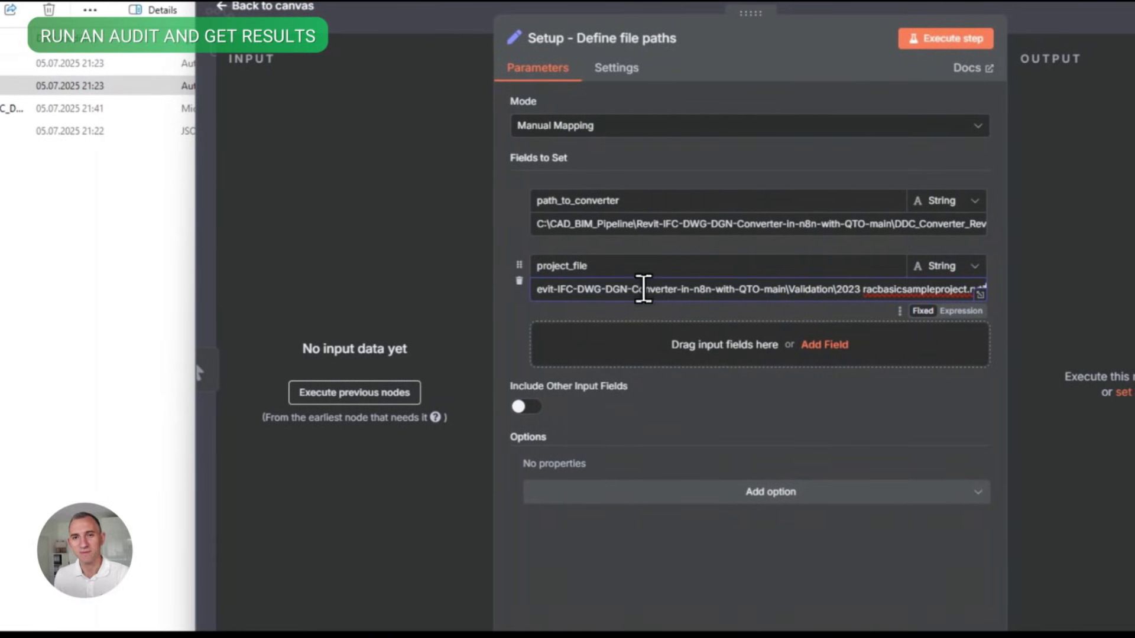
pyautogui.hotkey('ctrl', 'v')
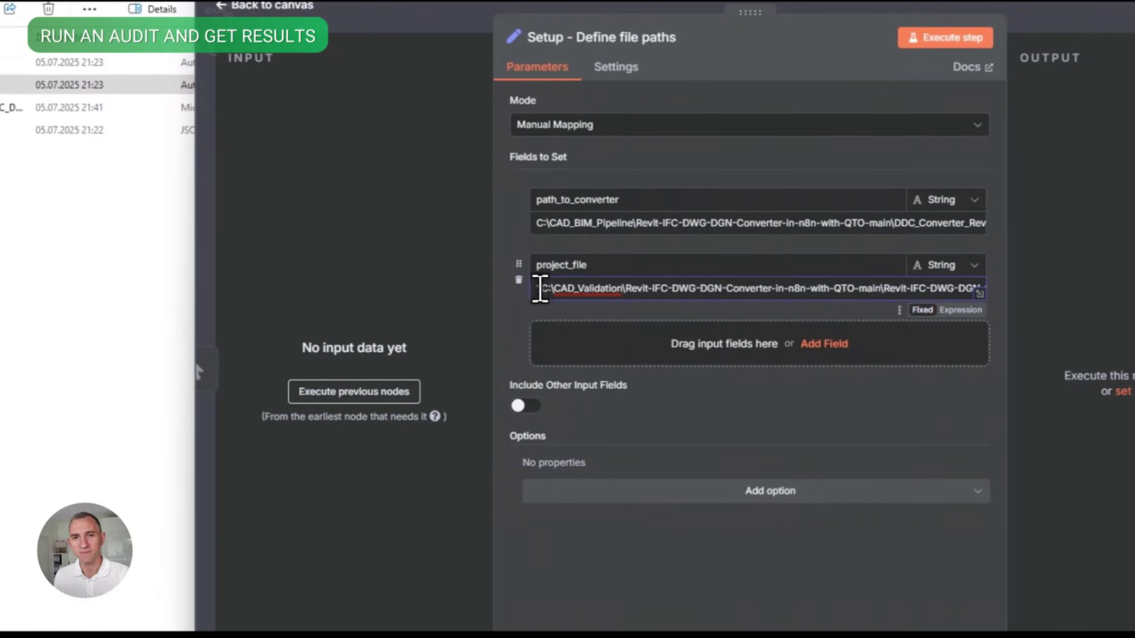
# Step: Copy the full path of RvtExporter.exe from the DDC_Converter_Revit folder
pyautogui.click(72, 218)
pyautogui.hotkey('alt', 'Left')
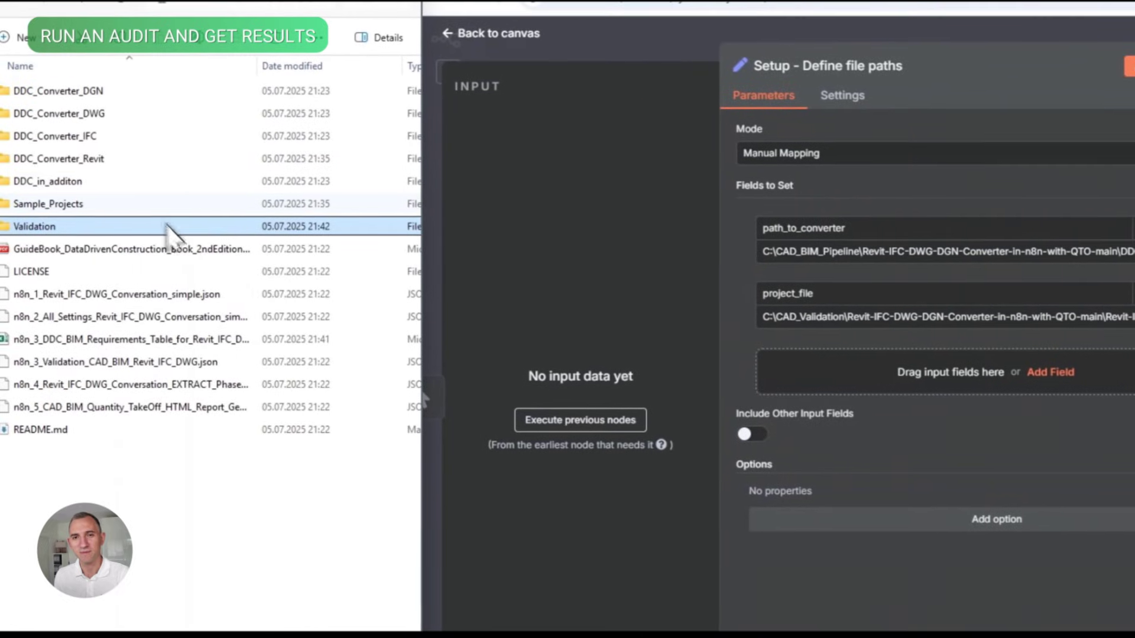
pyautogui.doubleClick(123, 161)
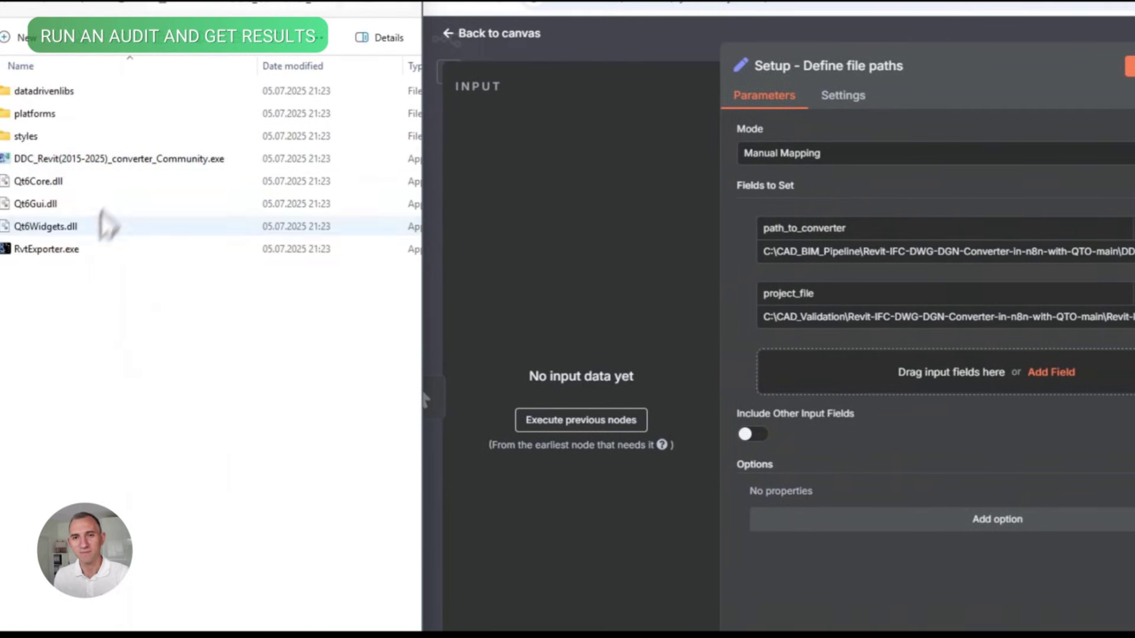
pyautogui.click(63, 251)
pyautogui.rightClick(63, 251)
pyautogui.click(150, 491)
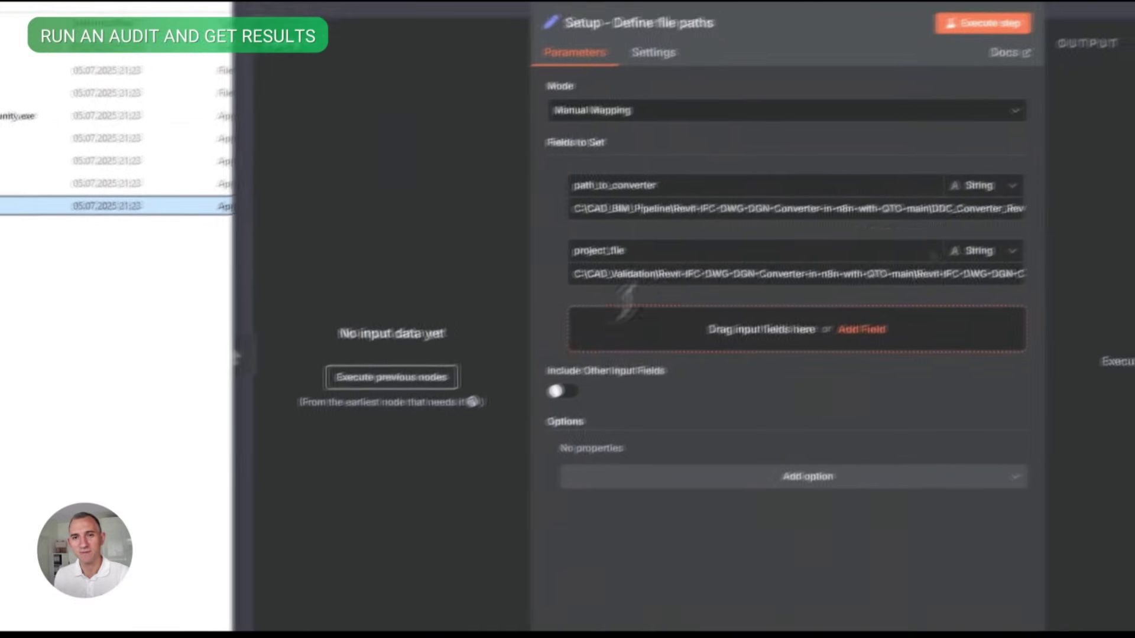
# Step: Replace path_to_converter with the copied RvtExporter.exe path without its quotation marks, and return to the workflow canvas
pyautogui.click(858, 152)
pyautogui.hotkey('ctrl', 'a')
pyautogui.hotkey('ctrl', 'v')
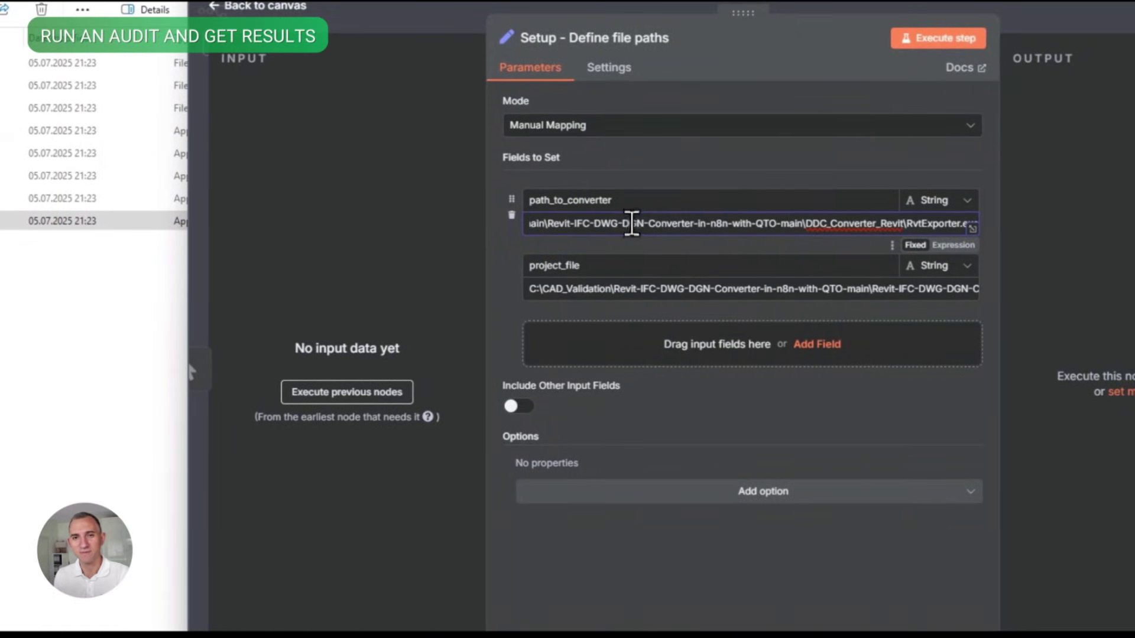
pyautogui.moveTo(631, 223); pyautogui.dragTo(374, 239)
pyautogui.click(533, 224)
pyautogui.press('BackSpace')
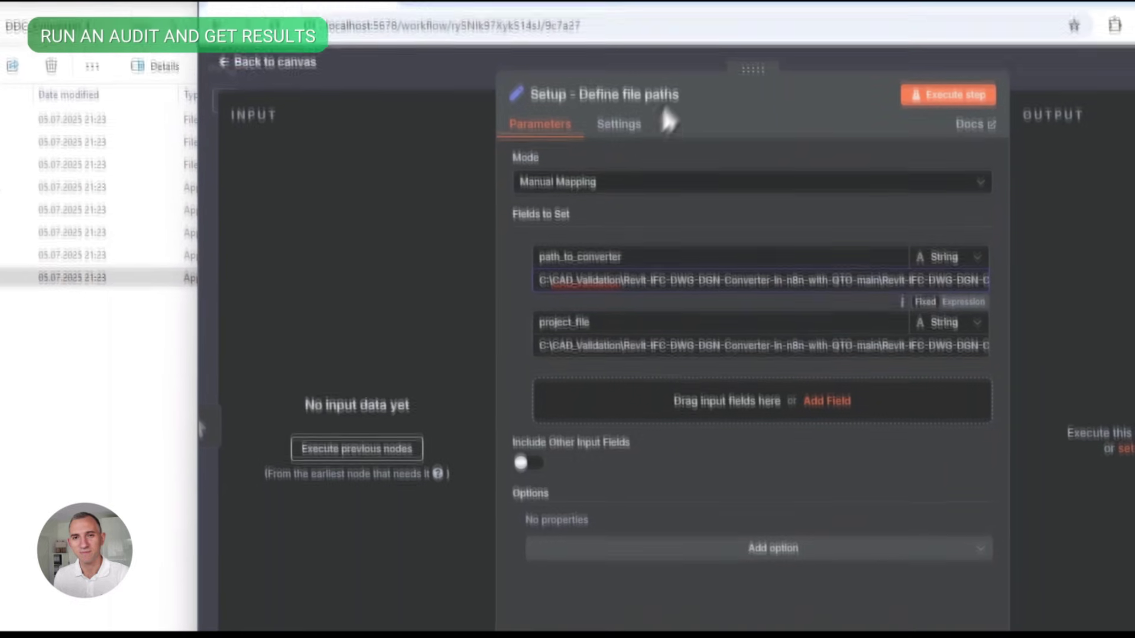
pyautogui.click(673, 63)
# Step: Copy the full path of the n8n_3_DDC_BIM_Requirements_Table_for_Revit_IFC_DWG.xlsx workbook in the Validation folder
pyautogui.click(208, 303)
pyautogui.hotkey('alt', 'Left')
pyautogui.doubleClick(106, 218)
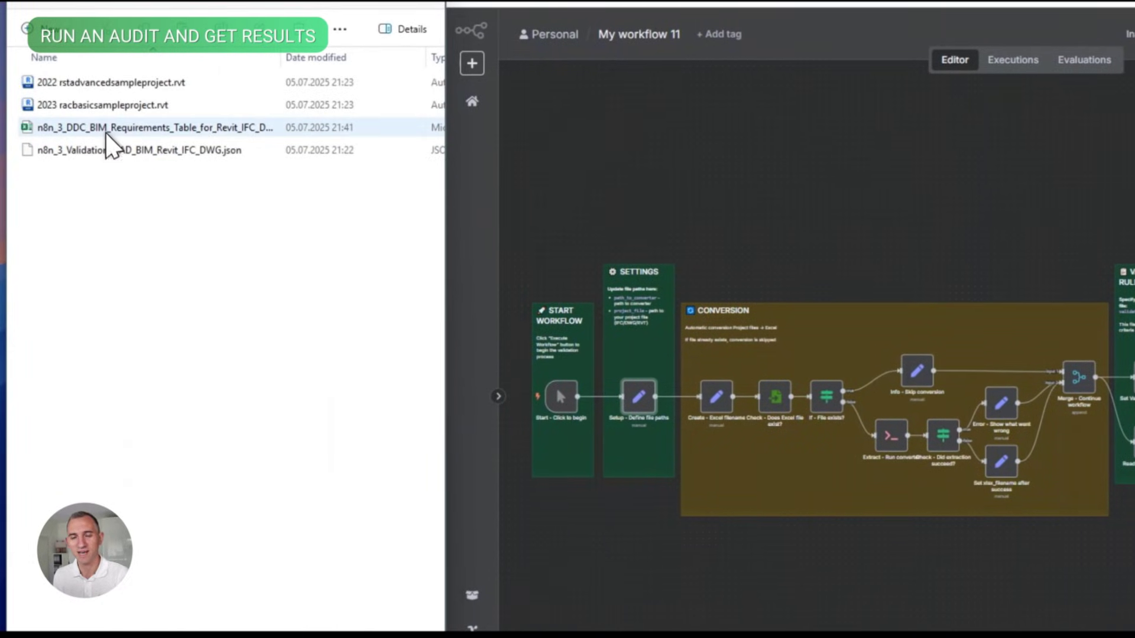
pyautogui.rightClick(109, 143)
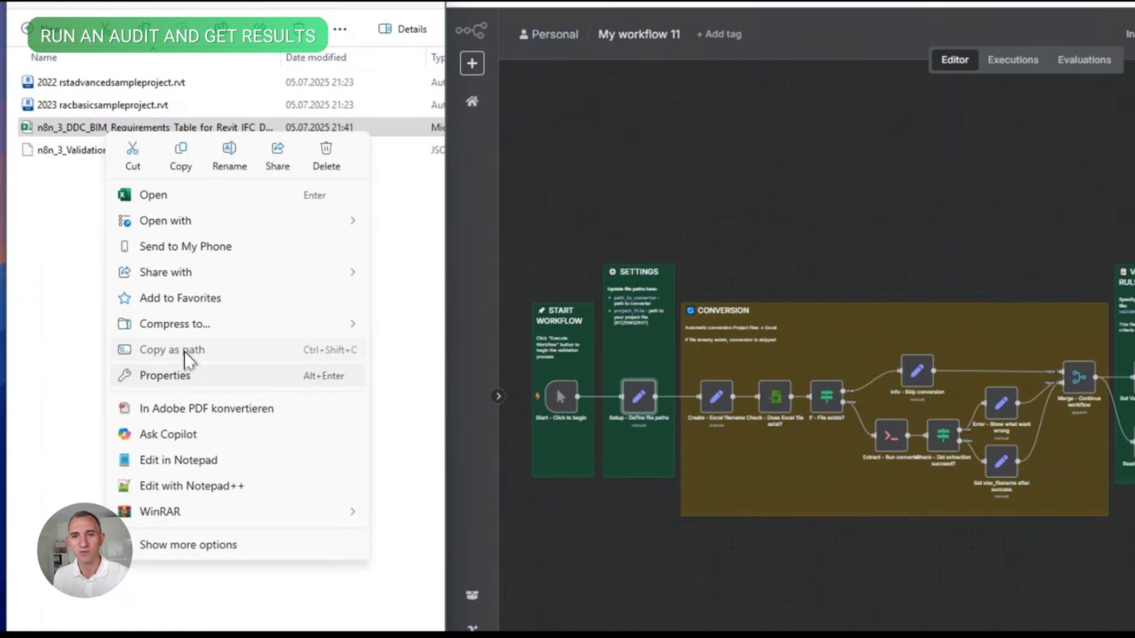
pyautogui.click(183, 351)
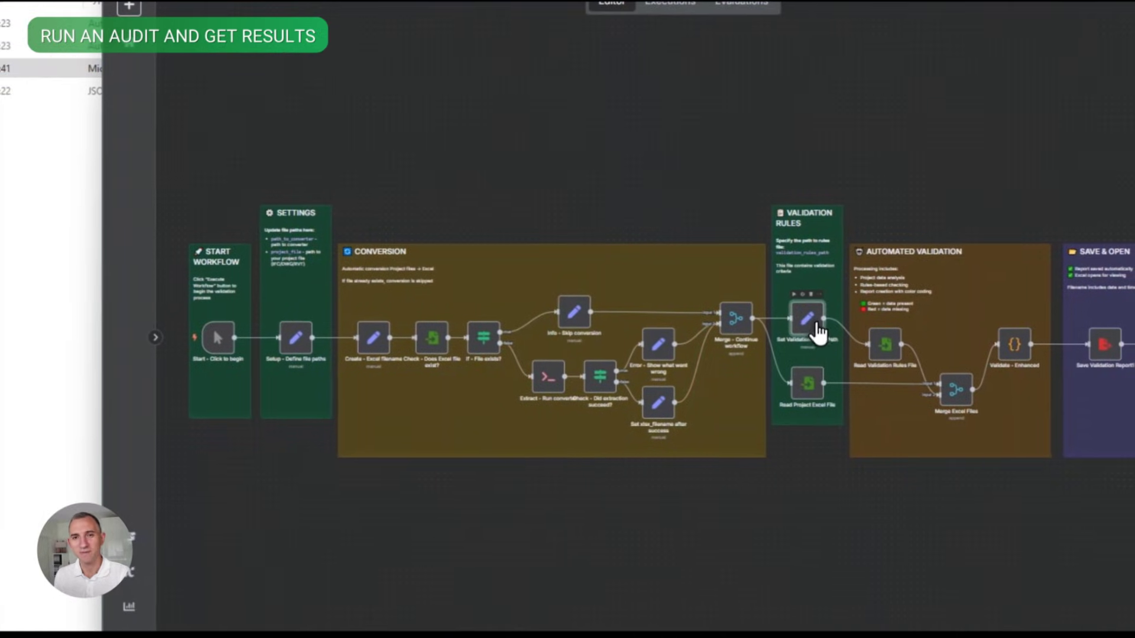
# Step: Replace validation_rules_path in the Set Validation Rules Path node with the copied workbook path without quotation marks, and close the node
pyautogui.doubleClick(810, 322)
pyautogui.click(806, 248)
pyautogui.hotkey('ctrl', 'a')
pyautogui.hotkey('ctrl', 'v')
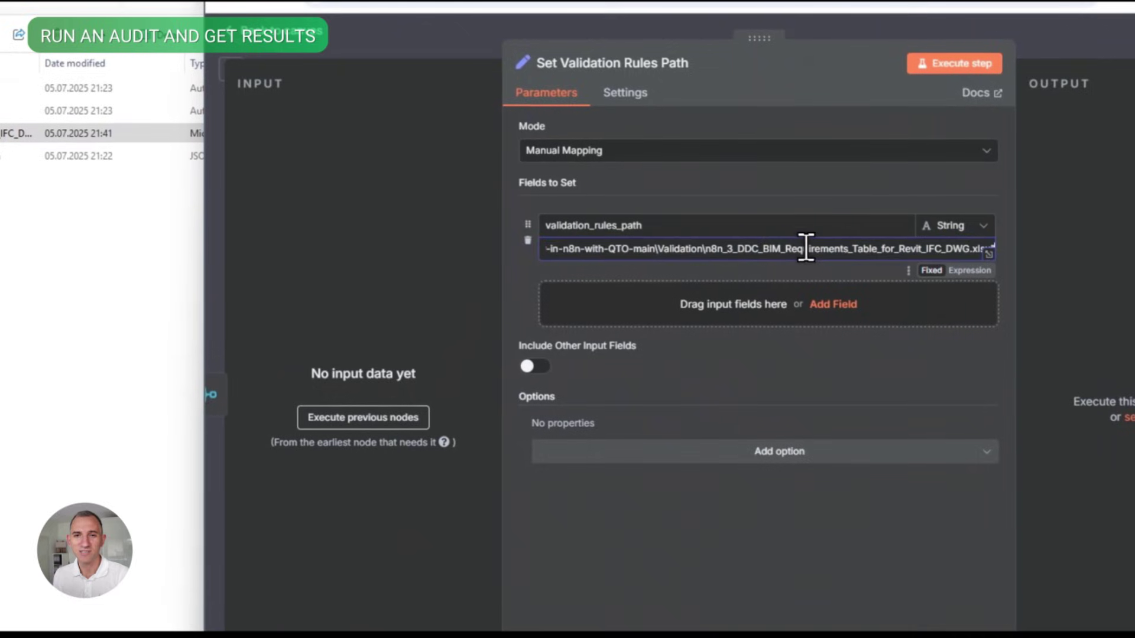
pyautogui.moveTo(795, 248); pyautogui.dragTo(445, 251)
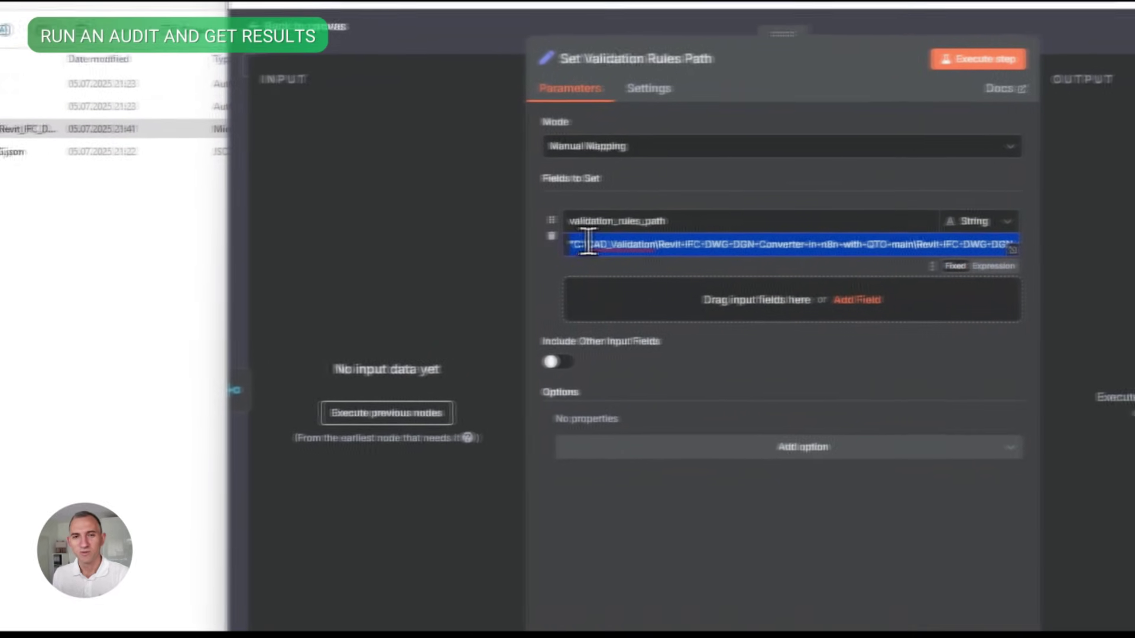
pyautogui.click(551, 249)
pyautogui.press('BackSpace')
pyautogui.click(829, 29)
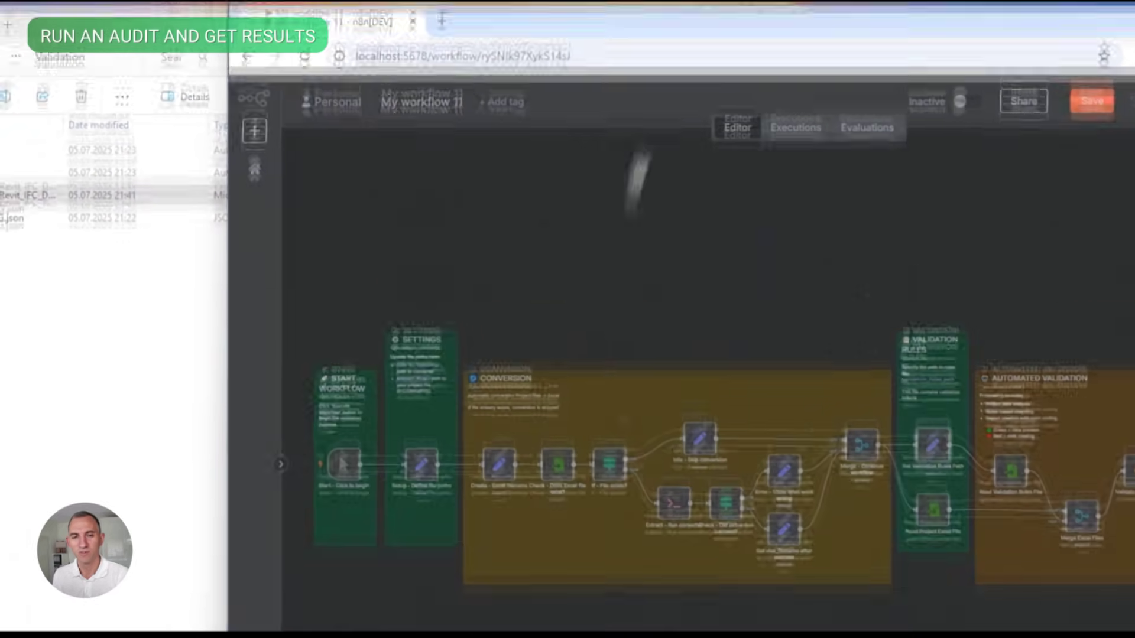
# Step: Execute the validation workflow and close the Excel report it opens
pyautogui.click(743, 587)
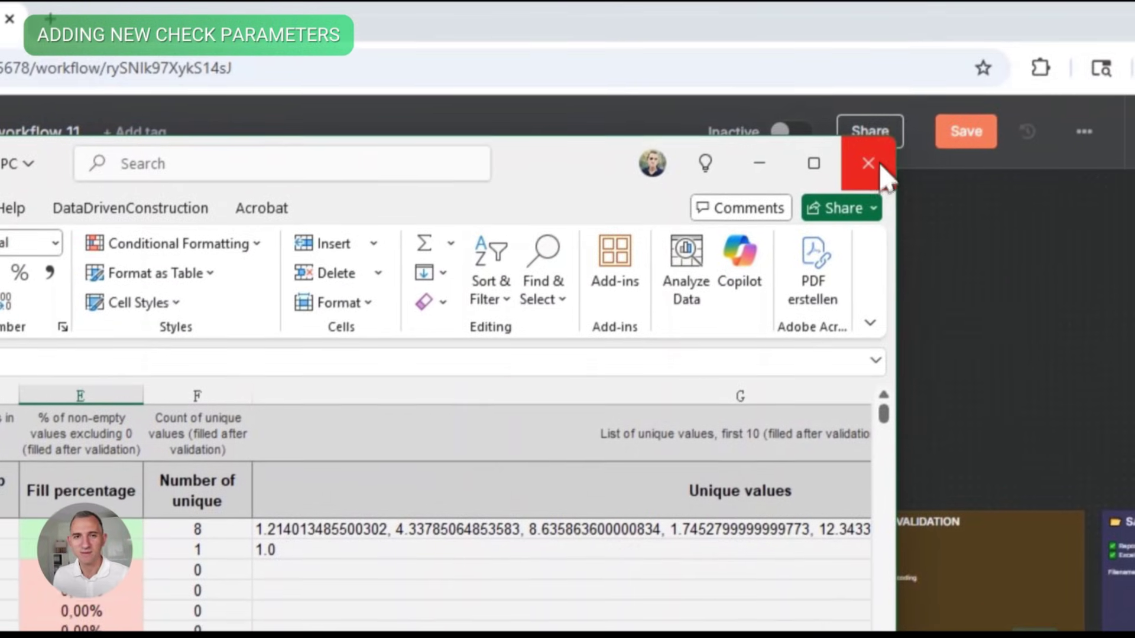
pyautogui.click(881, 165)
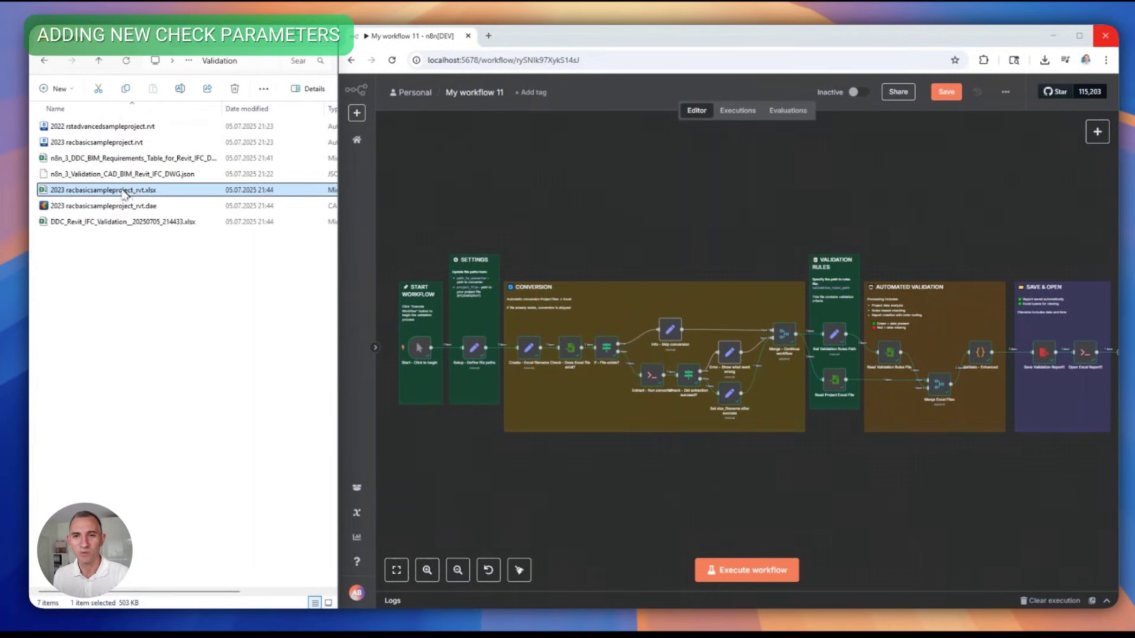
# Step: Open the 2023 racbasicsampleproject_rvt.xlsx workbook and arrange it side by side with the requirements table workbook
pyautogui.doubleClick(133, 192)
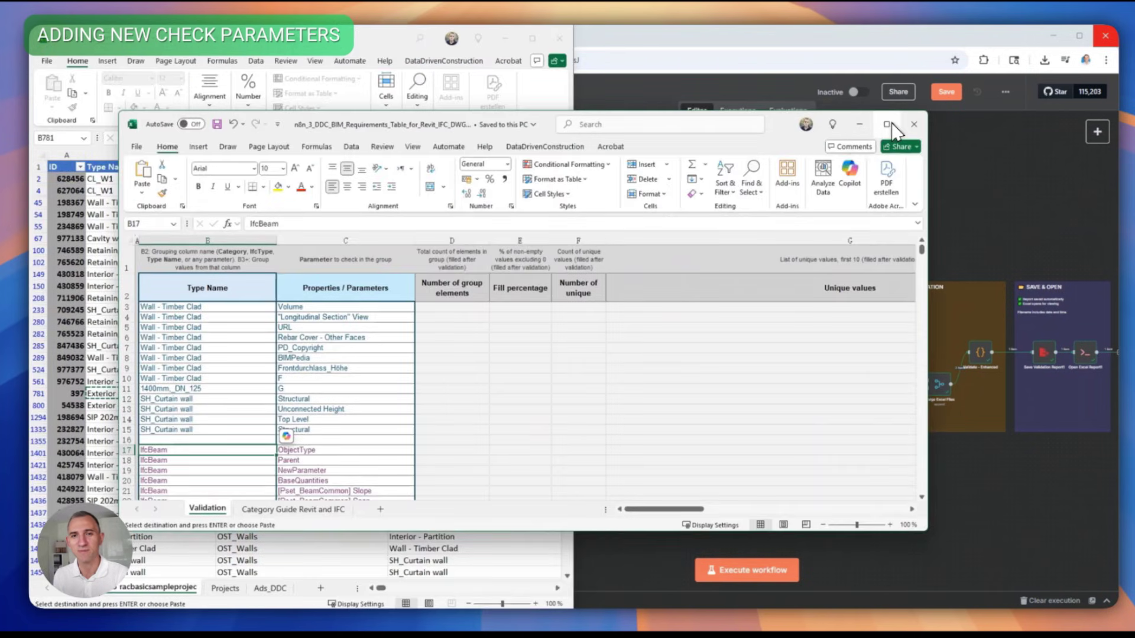
pyautogui.moveTo(891, 124)
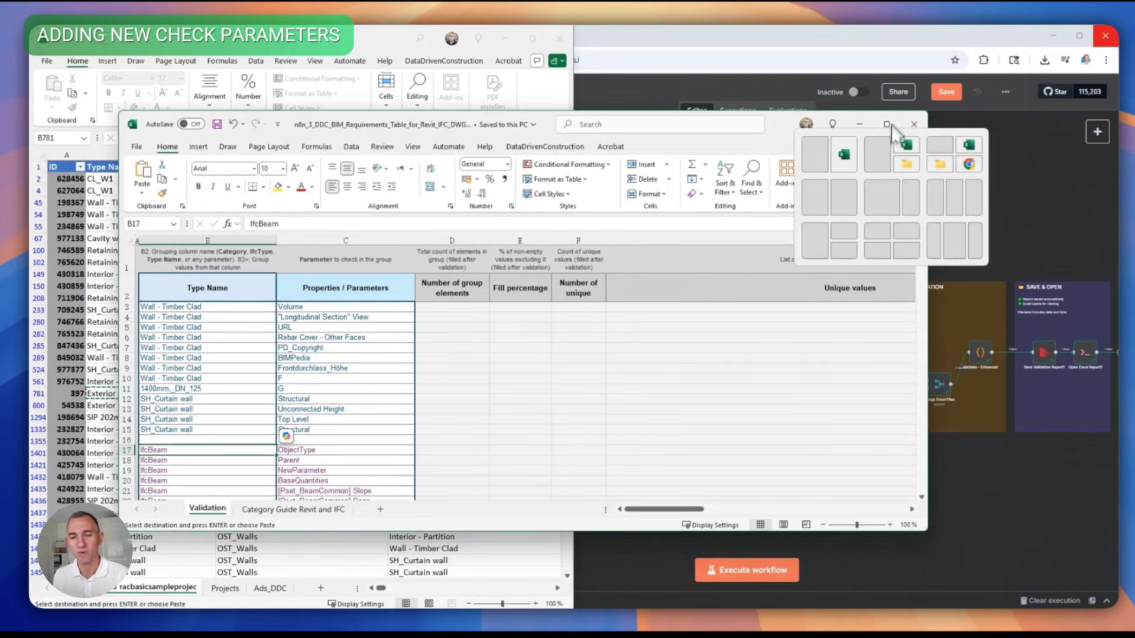
pyautogui.click(855, 199)
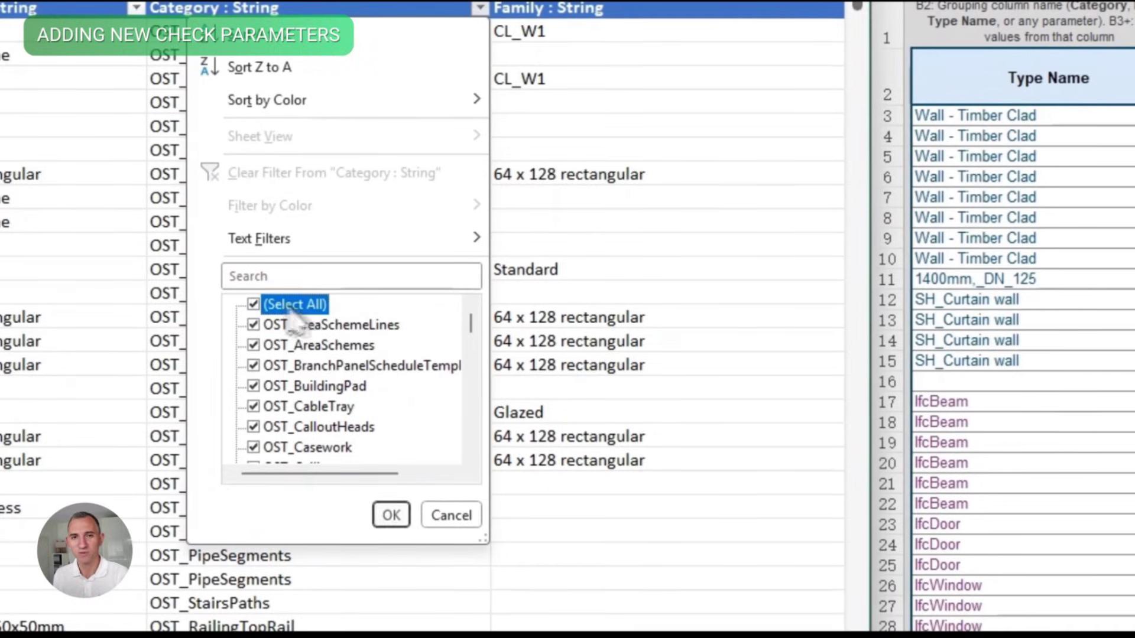
# Step: Filter the Category : String column of the project workbook to show only OST_Walls
pyautogui.click(281, 315)
pyautogui.scroll(-5, 376, 351)
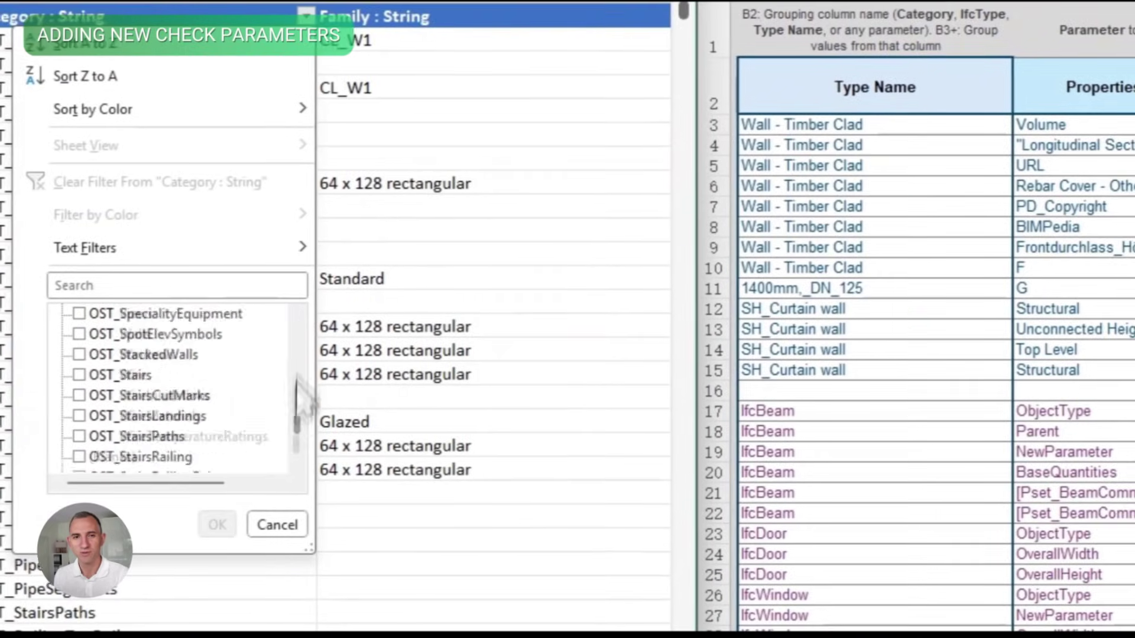
pyautogui.moveTo(300, 370); pyautogui.dragTo(294, 458)
pyautogui.click(81, 334)
pyautogui.click(97, 355)
pyautogui.click(327, 447)
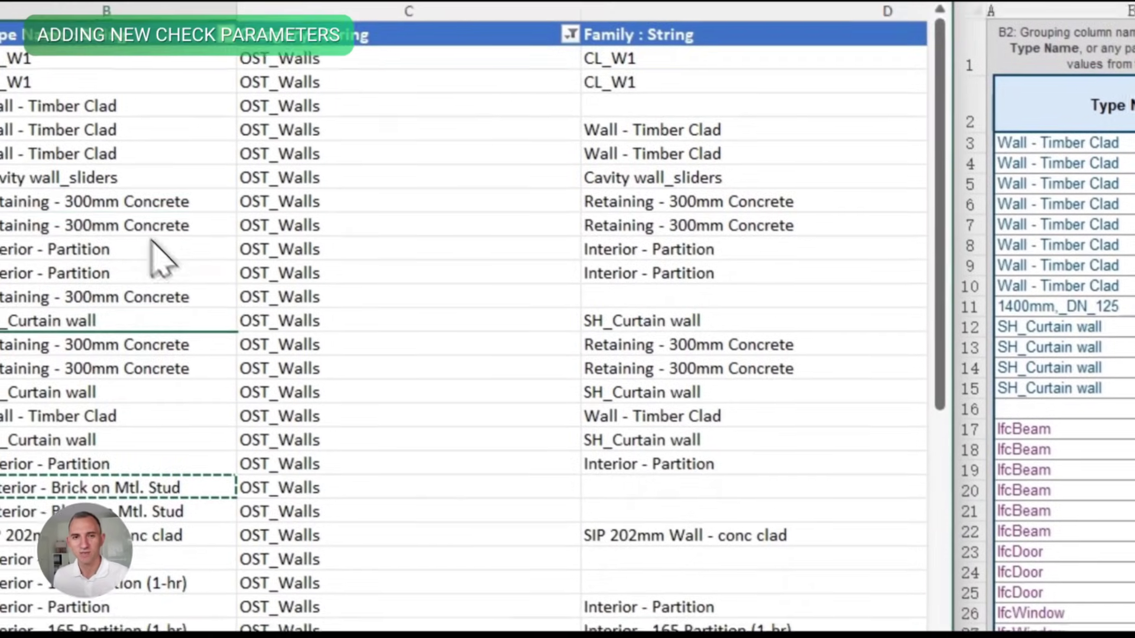
# Step: Clear the IfcBeam, IfcDoor and IfcWindow entries with their parameters from the Validation sheet of the requirements table
pyautogui.click(147, 232)
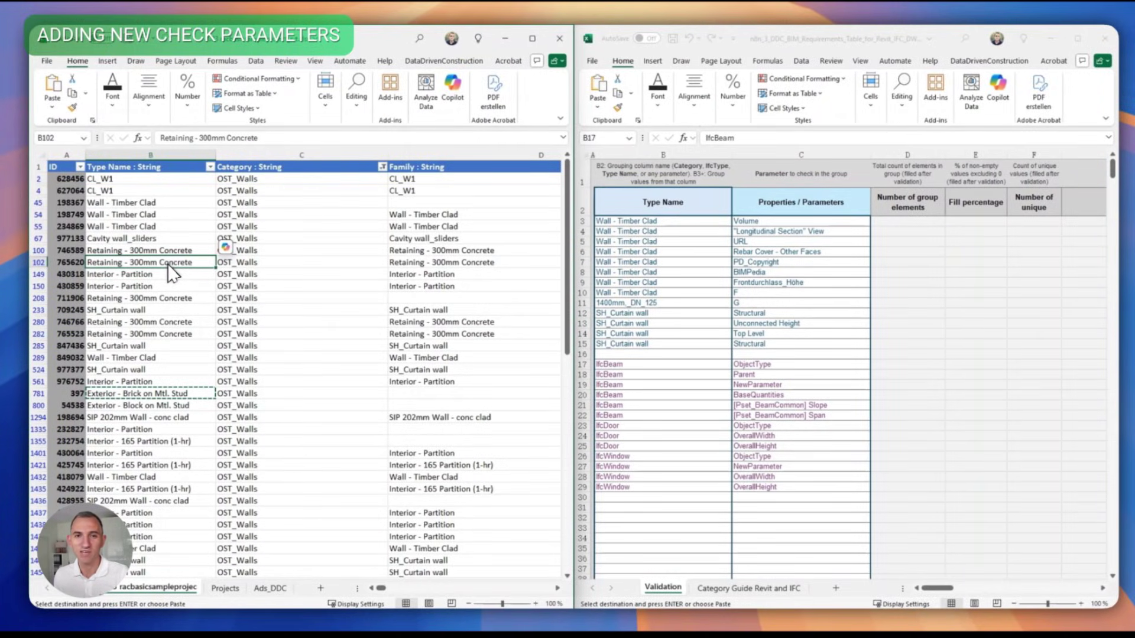
pyautogui.moveTo(646, 367); pyautogui.dragTo(742, 469)
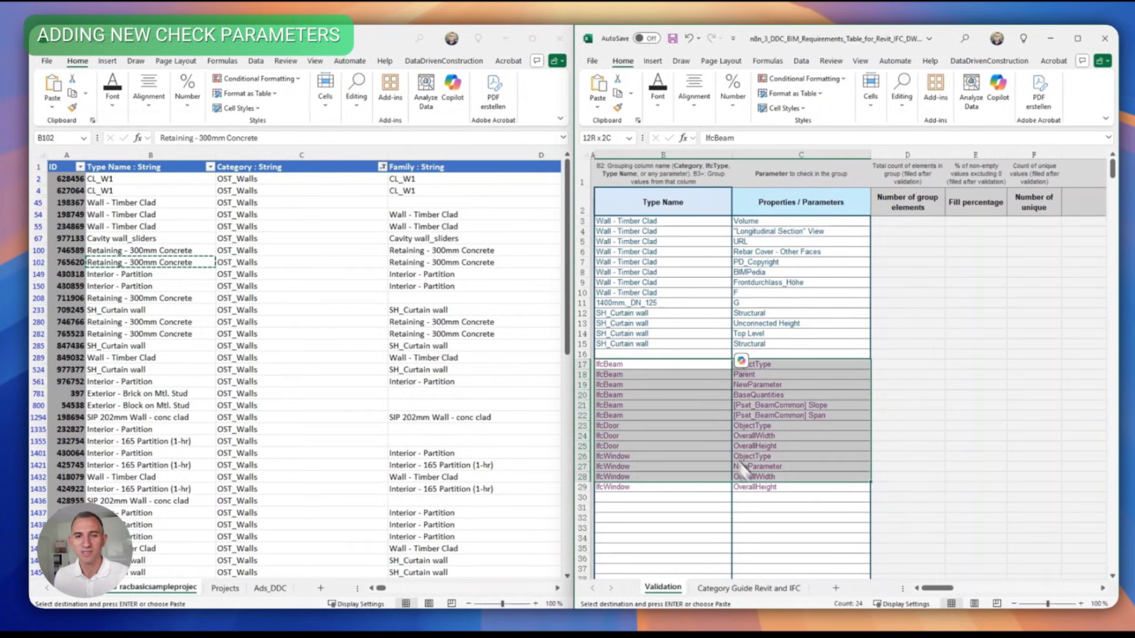
pyautogui.press('Delete')
pyautogui.click(656, 405)
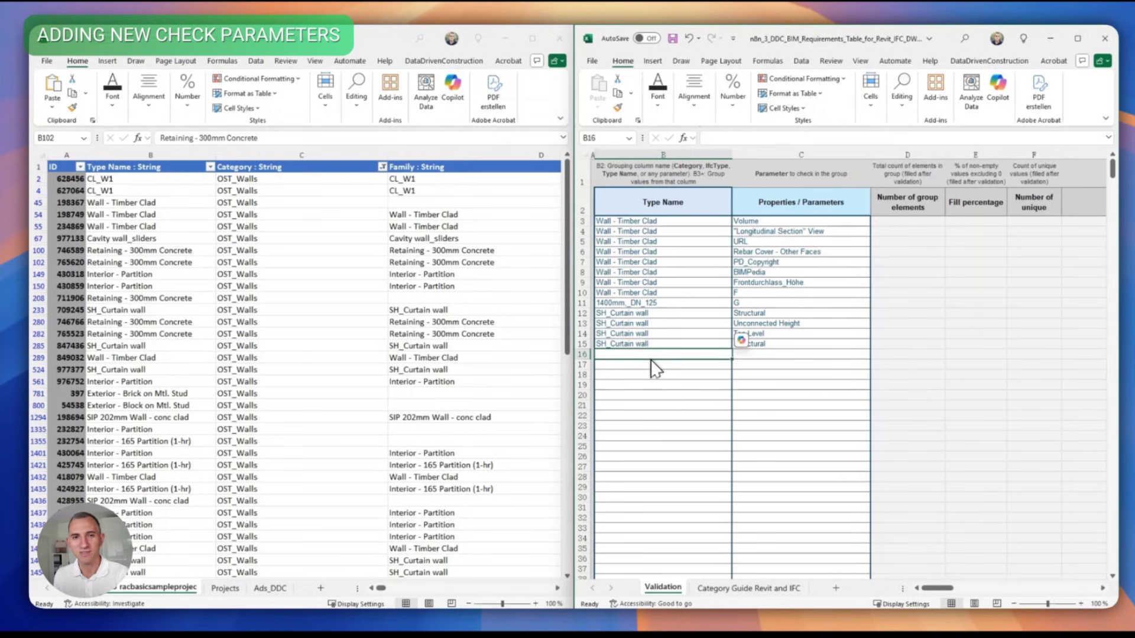
# Step: Copy the wall type Retaining - 300mm Concrete into cell B16 of the requirements table and fill it down through B24
pyautogui.click(155, 298)
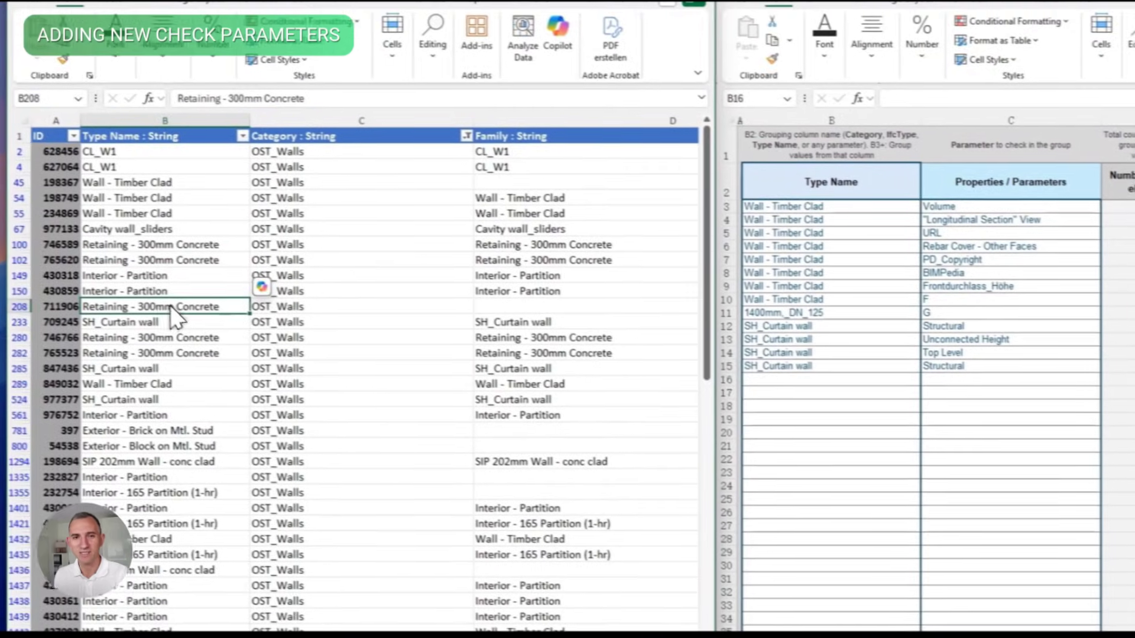
pyautogui.hotkey('ctrl', 'c')
pyautogui.click(831, 379)
pyautogui.hotkey('ctrl', 'v')
pyautogui.click(865, 419)
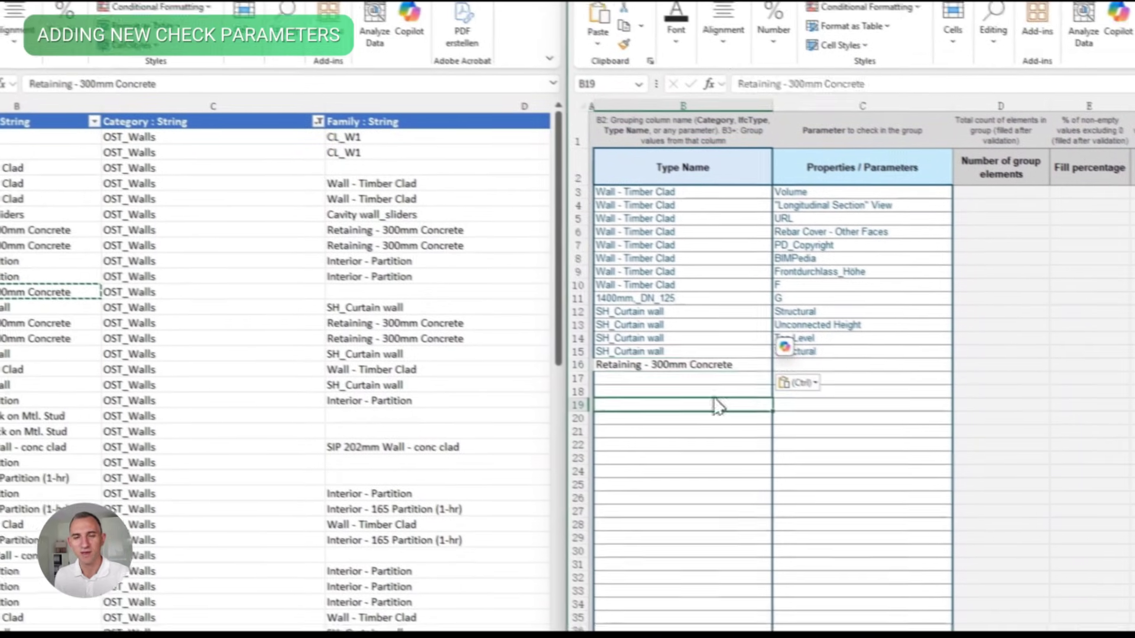
pyautogui.click(722, 367)
pyautogui.moveTo(772, 371); pyautogui.dragTo(772, 472)
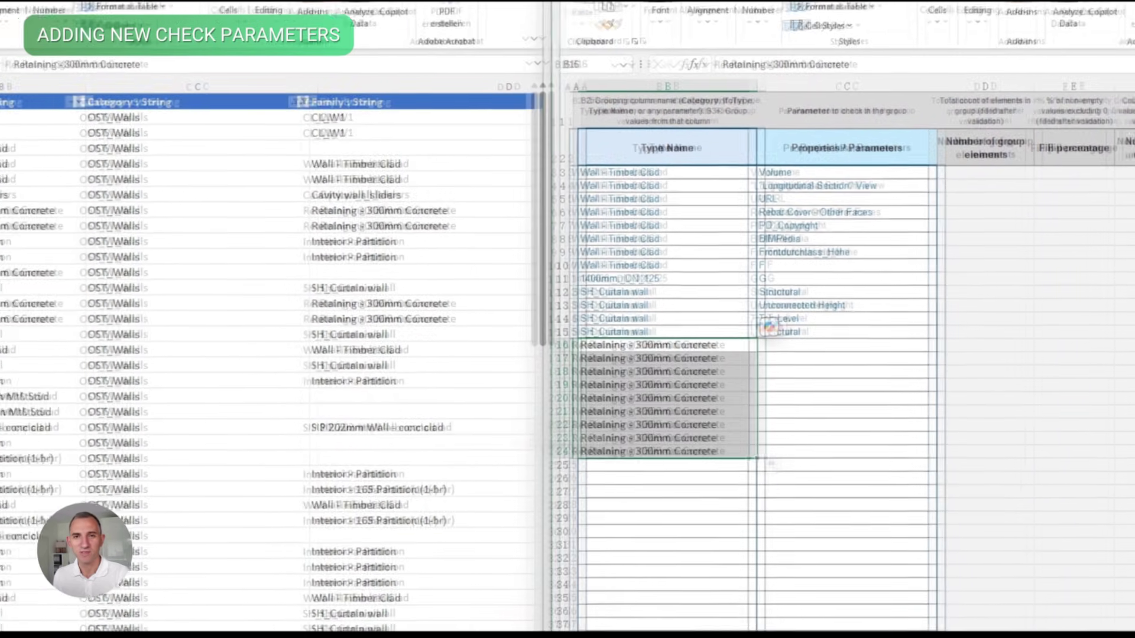
# Step: Copy the wall type CL_W1 into cell B25 of the requirements table and fill the series down to CL_W5 in B29
pyautogui.click(33, 533)
pyautogui.scroll(-5, 21, 535)
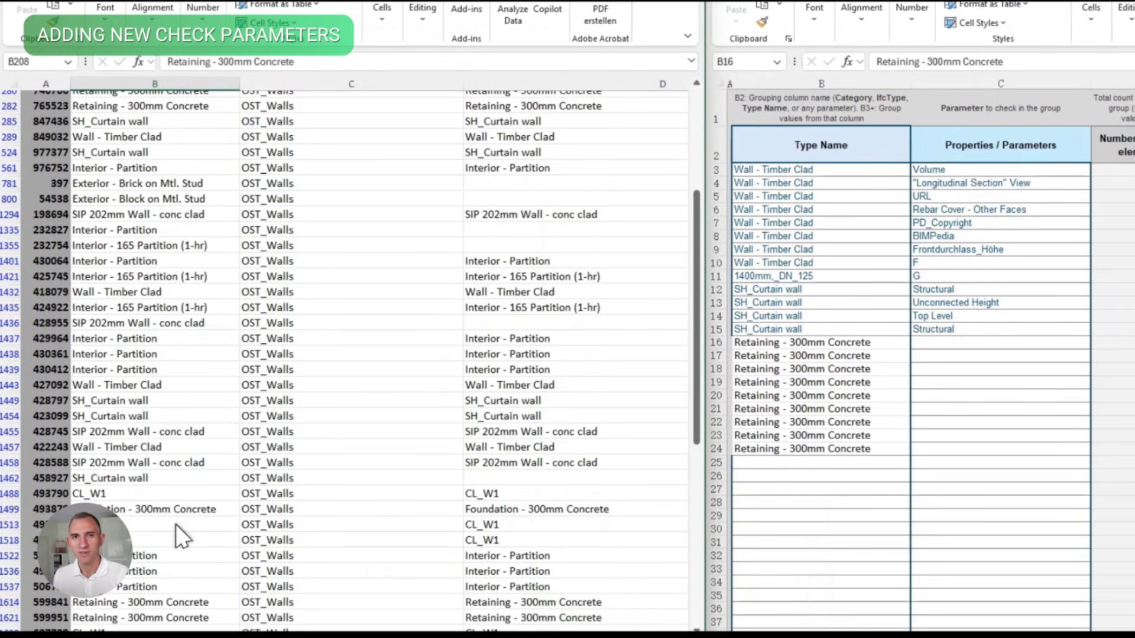
pyautogui.click(176, 524)
pyautogui.hotkey('ctrl', 'c')
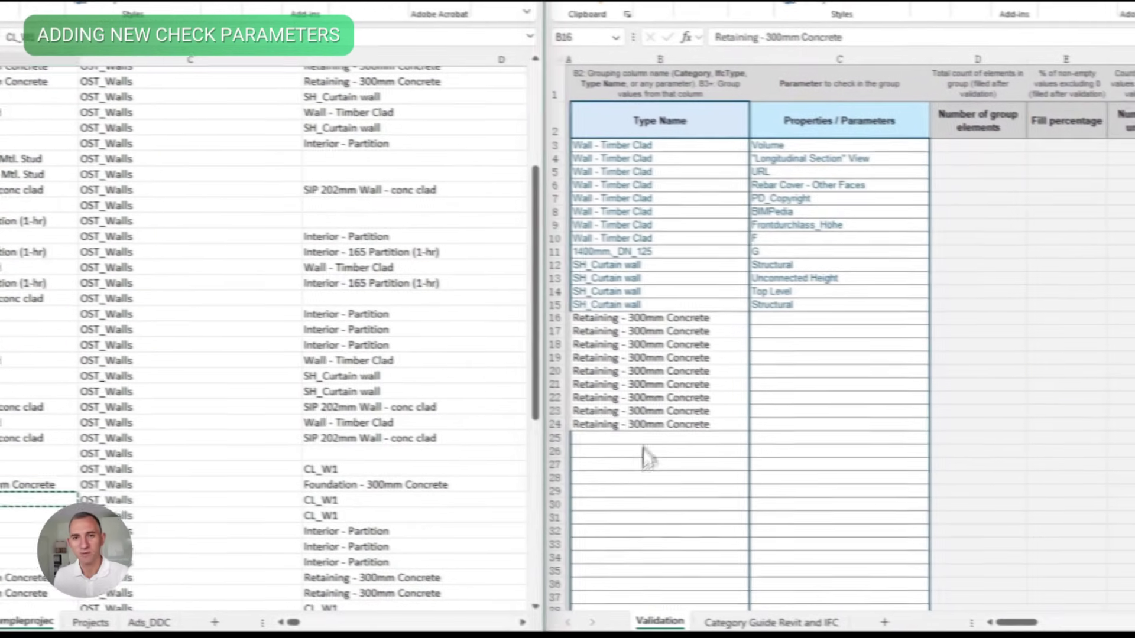
pyautogui.click(638, 438)
pyautogui.hotkey('ctrl', 'v')
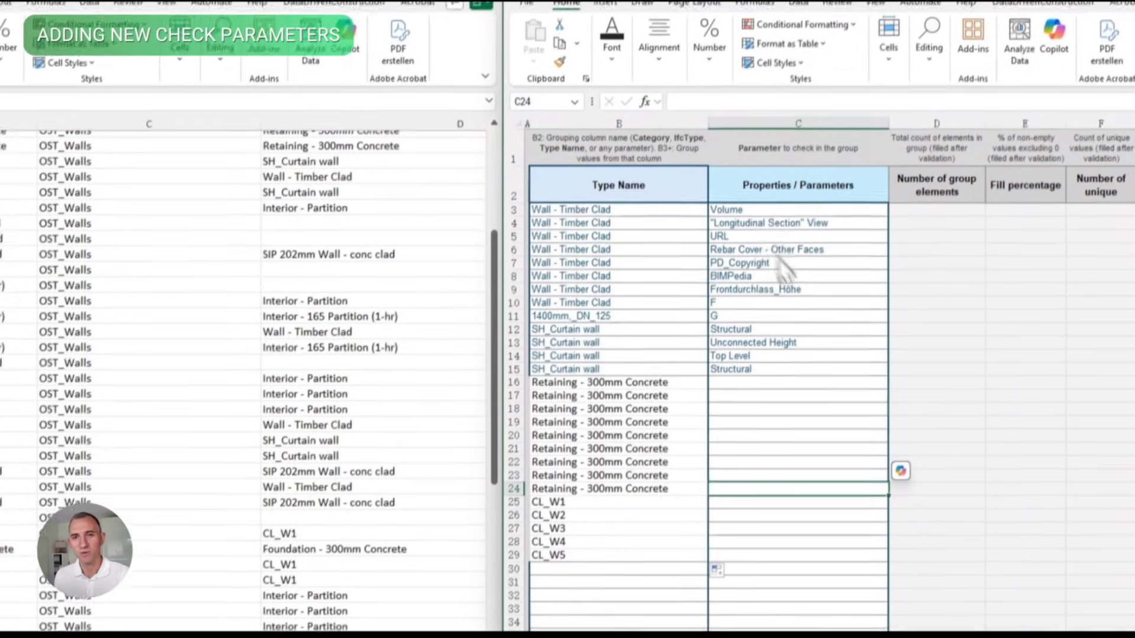
# Step: Copy the parameters Volume through PD_Copyright from C3:C7 into C16:C20 for the Retaining - 300mm Concrete rows
pyautogui.moveTo(750, 142); pyautogui.dragTo(751, 195)
pyautogui.hotkey('ctrl', 'c')
pyautogui.click(763, 316)
pyautogui.hotkey('ctrl', 'v')
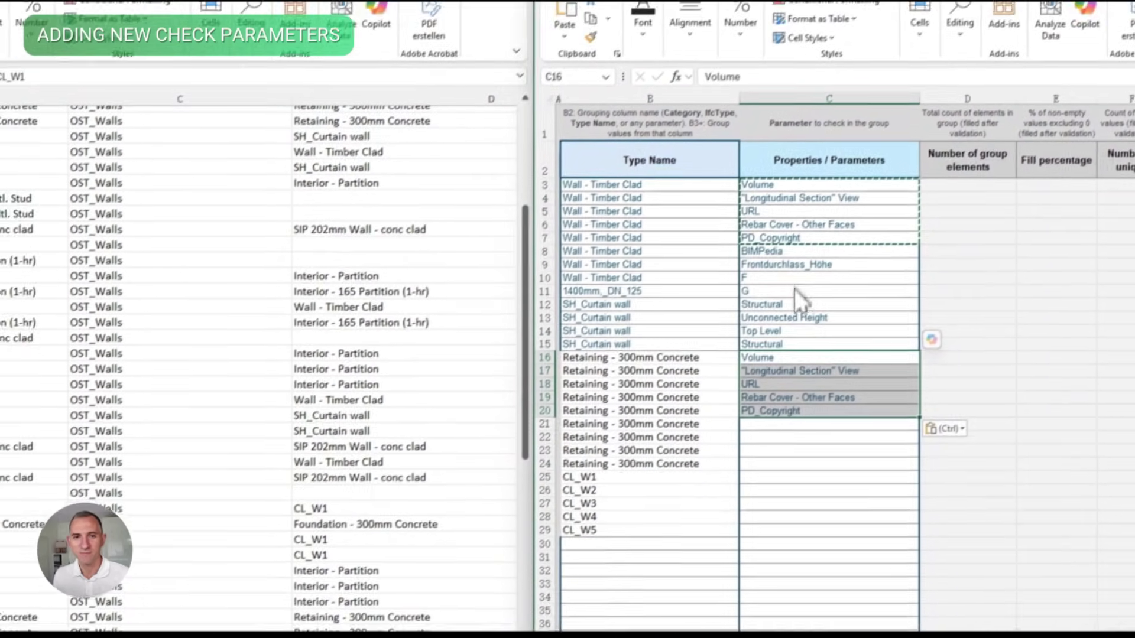
# Step: Fill the remaining Retaining - 300mm Concrete and CL_W rows with parameters from the existing list, and enter Width for CL_W5
pyautogui.click(792, 234)
pyautogui.moveTo(788, 249); pyautogui.dragTo(796, 300)
pyautogui.click(780, 416)
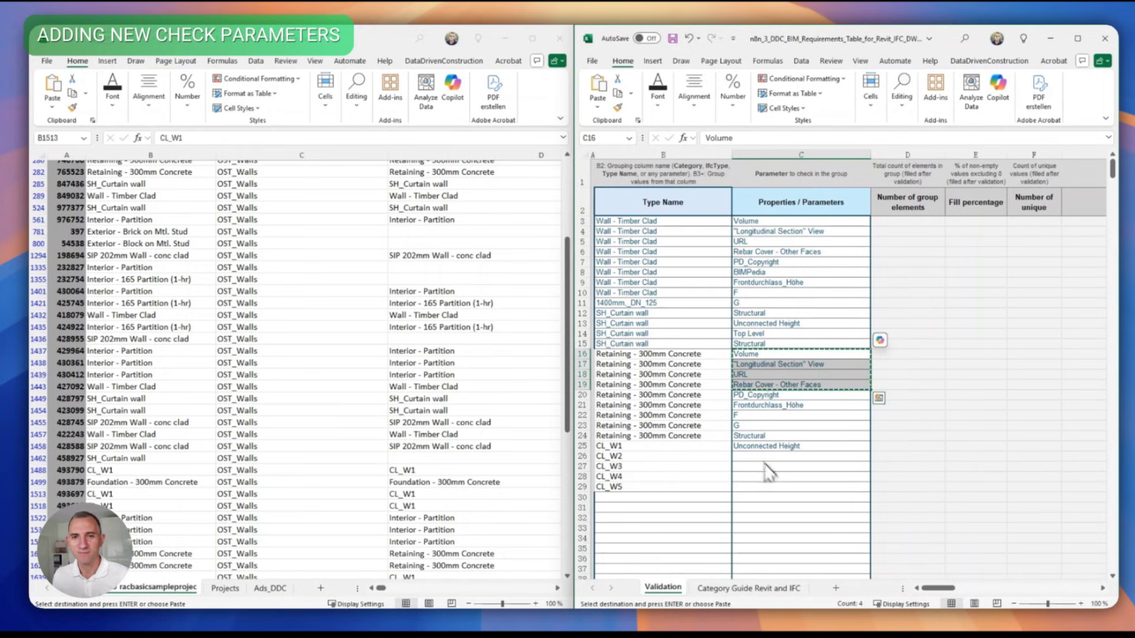
pyautogui.write('Width')
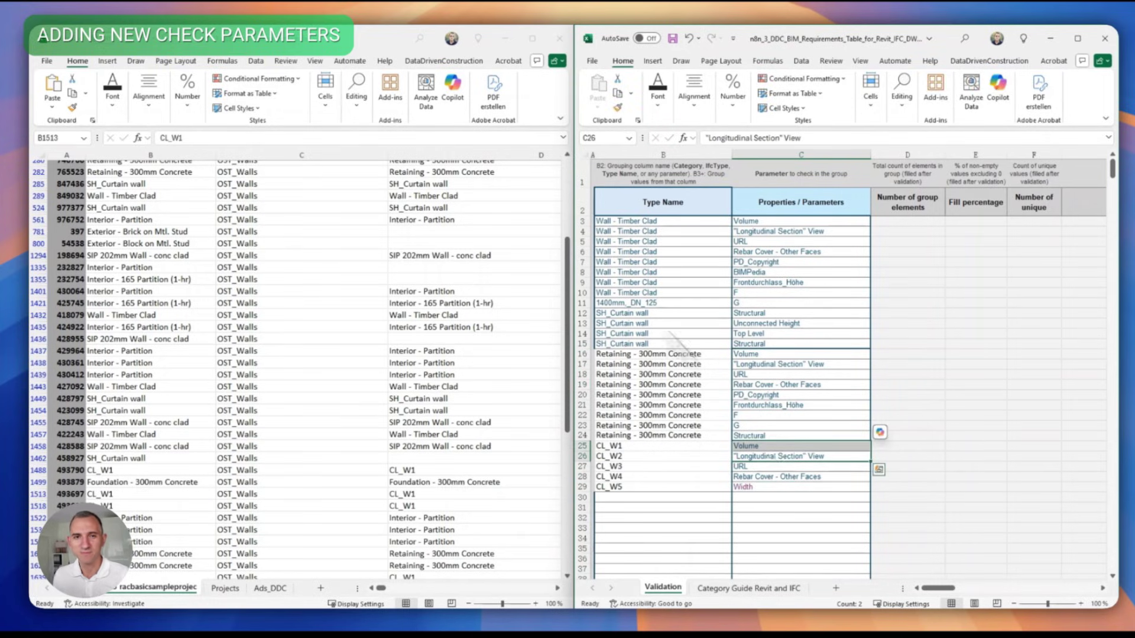
# Step: Close the project workbook without saving its changes, and save and close the updated requirements table
pyautogui.click(559, 38)
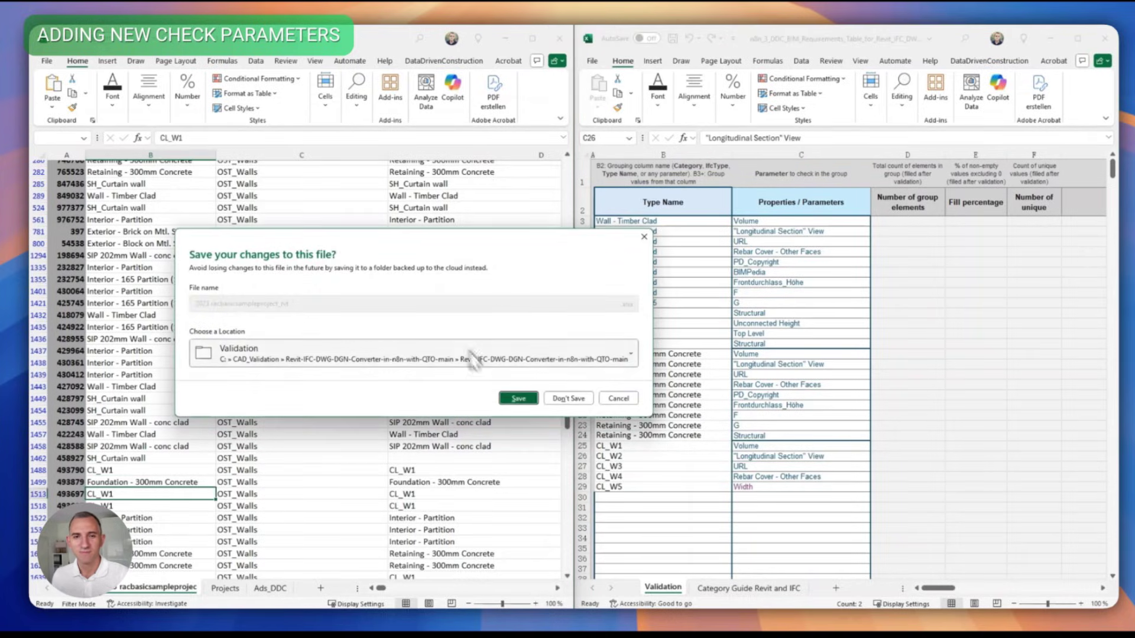
pyautogui.click(550, 398)
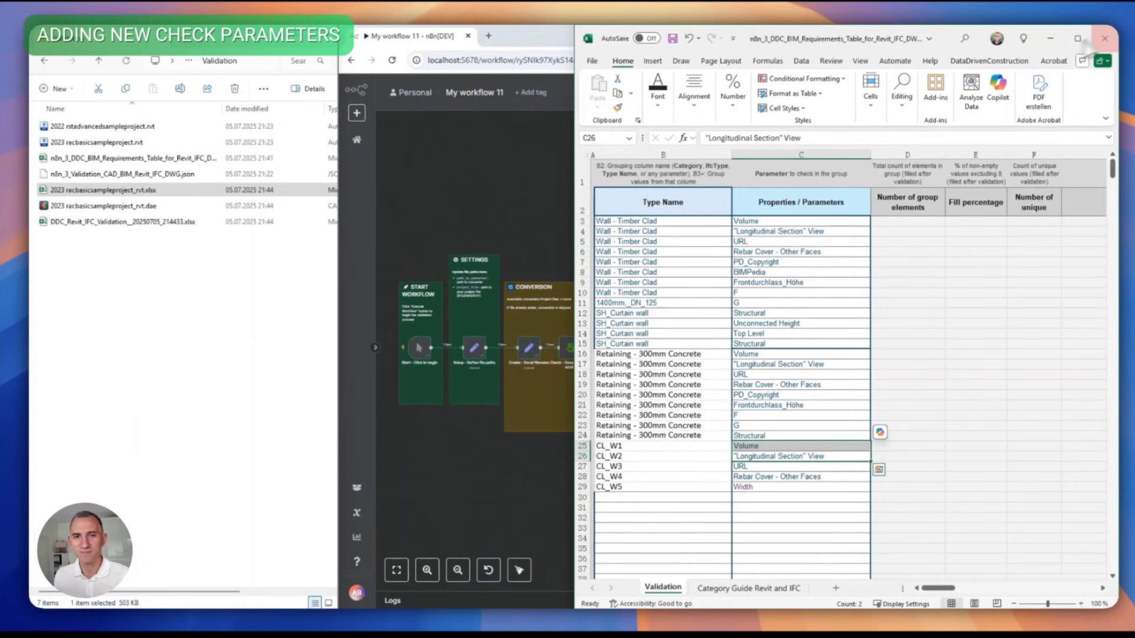
pyautogui.click(798, 324)
pyautogui.moveTo(665, 203); pyautogui.dragTo(806, 476)
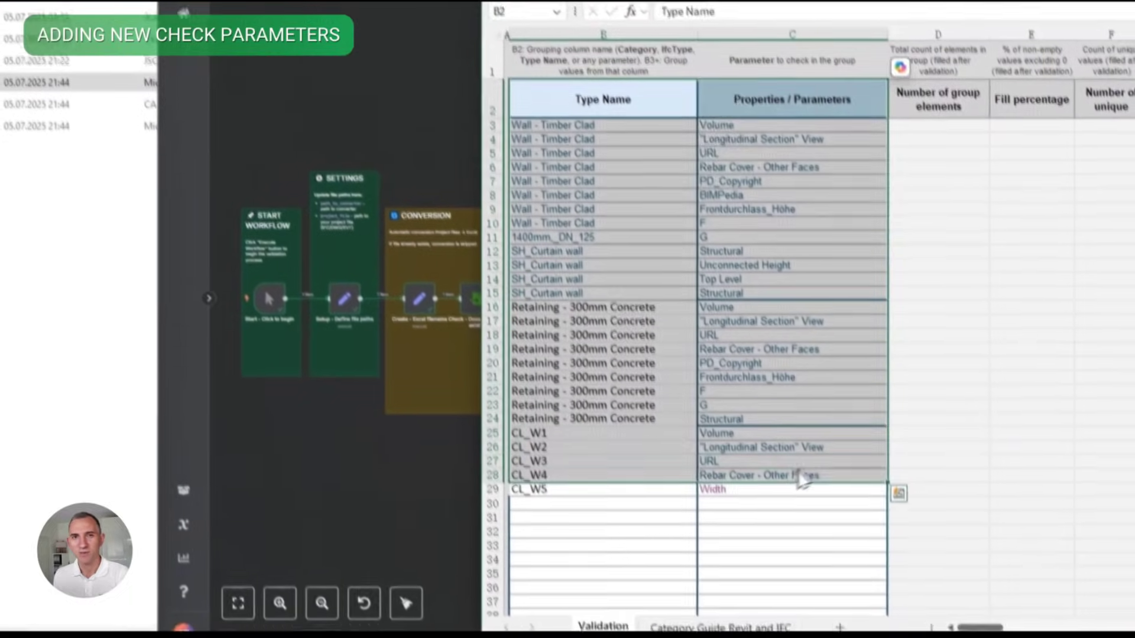
pyautogui.click(816, 467)
pyautogui.click(1114, 40)
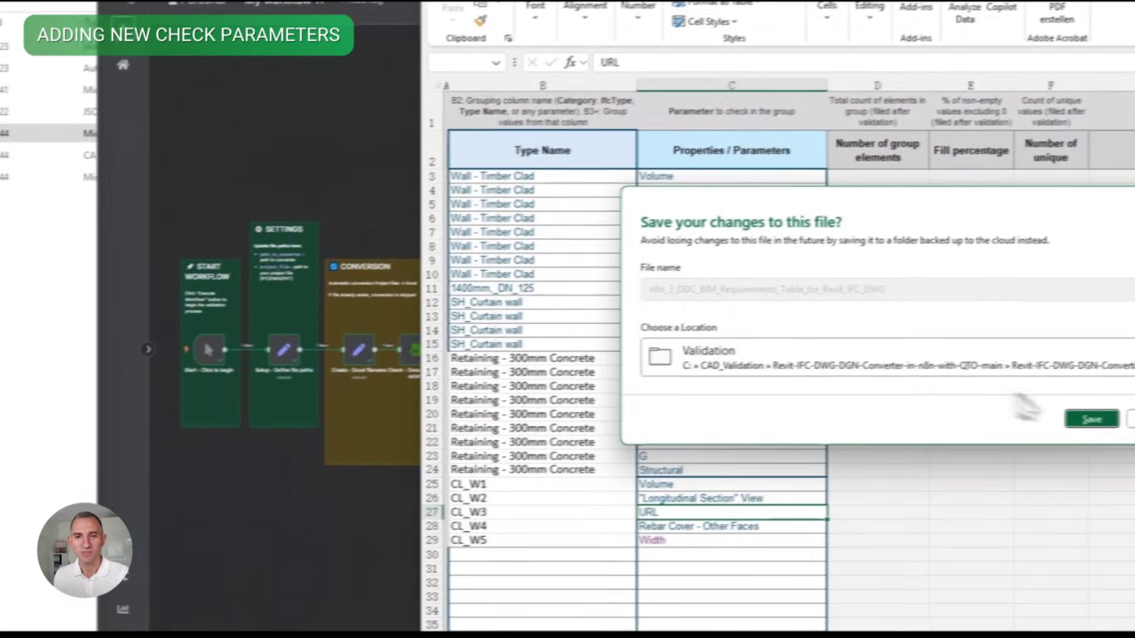
pyautogui.click(1091, 419)
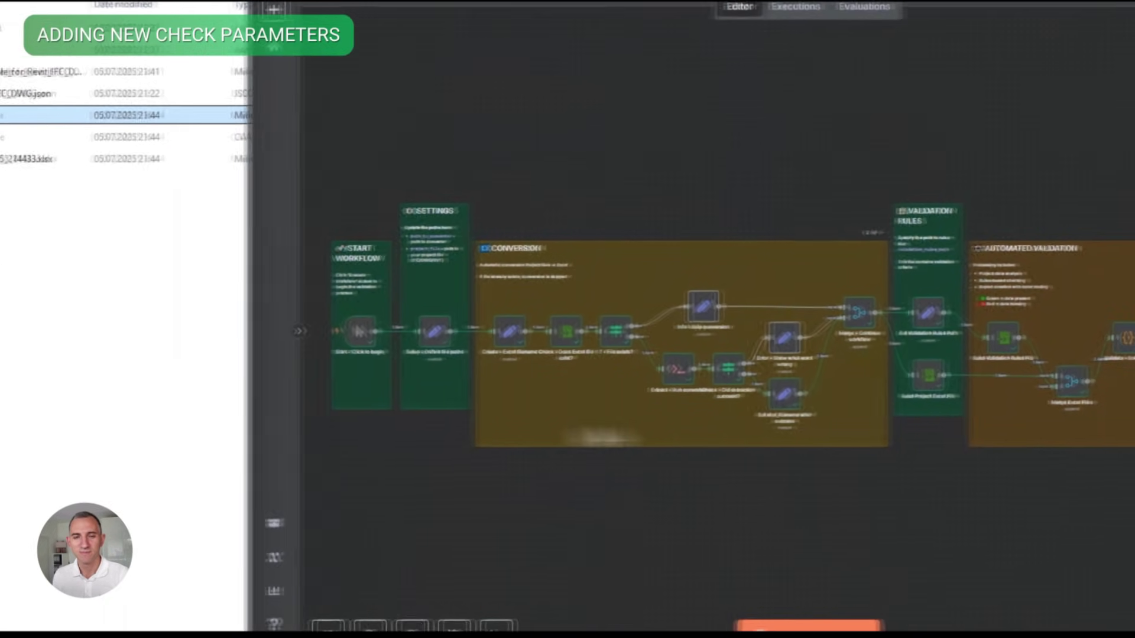
# Step: Execute the validation workflow again and maximize the Excel report it opens
pyautogui.click(869, 585)
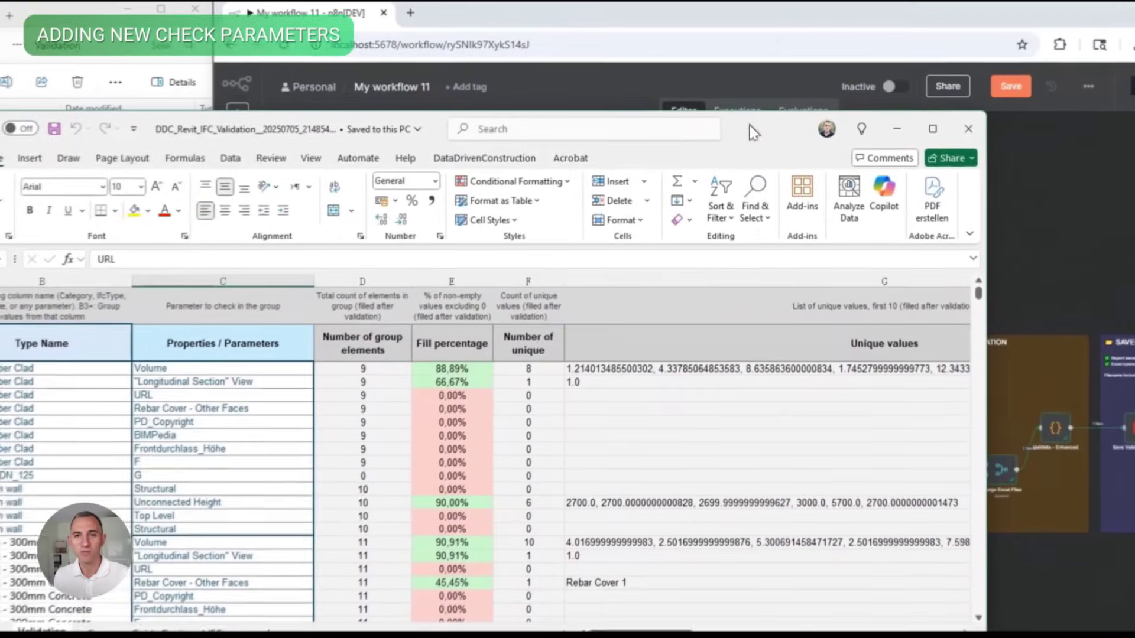
pyautogui.doubleClick(747, 126)
# Step: Examine the fill percentages, element counts and unique values for the added Retaining - 300mm Concrete and CL_W rows
pyautogui.click(252, 393)
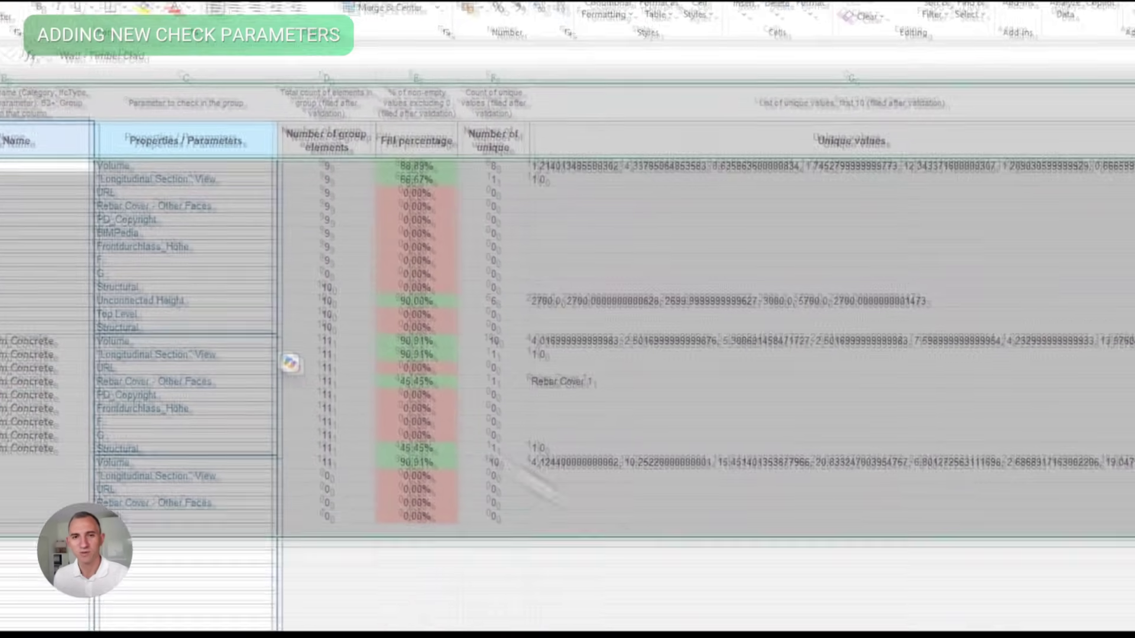
pyautogui.click(821, 539)
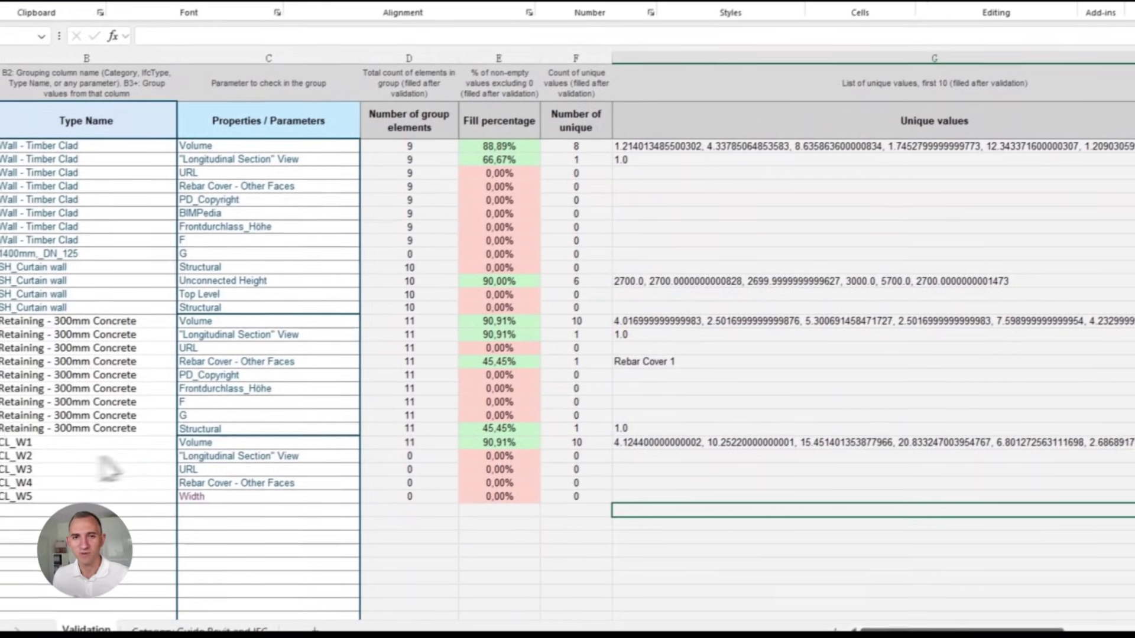
pyautogui.moveTo(104, 457); pyautogui.dragTo(578, 457)
pyautogui.click(501, 430)
pyautogui.moveTo(20, 454); pyautogui.dragTo(512, 454)
pyautogui.click(406, 438)
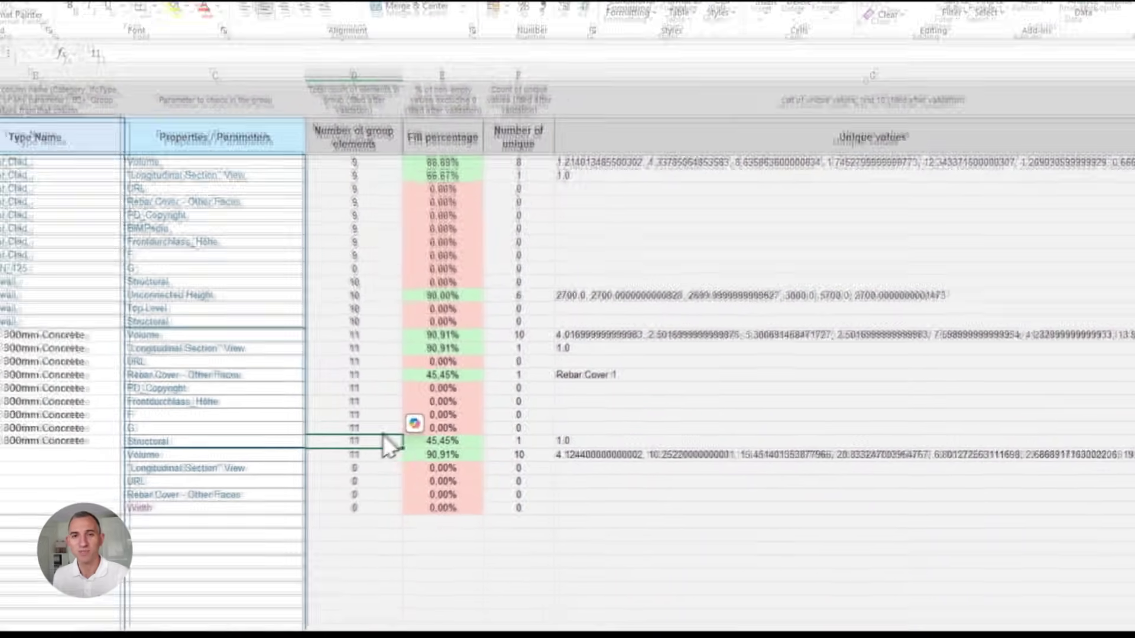